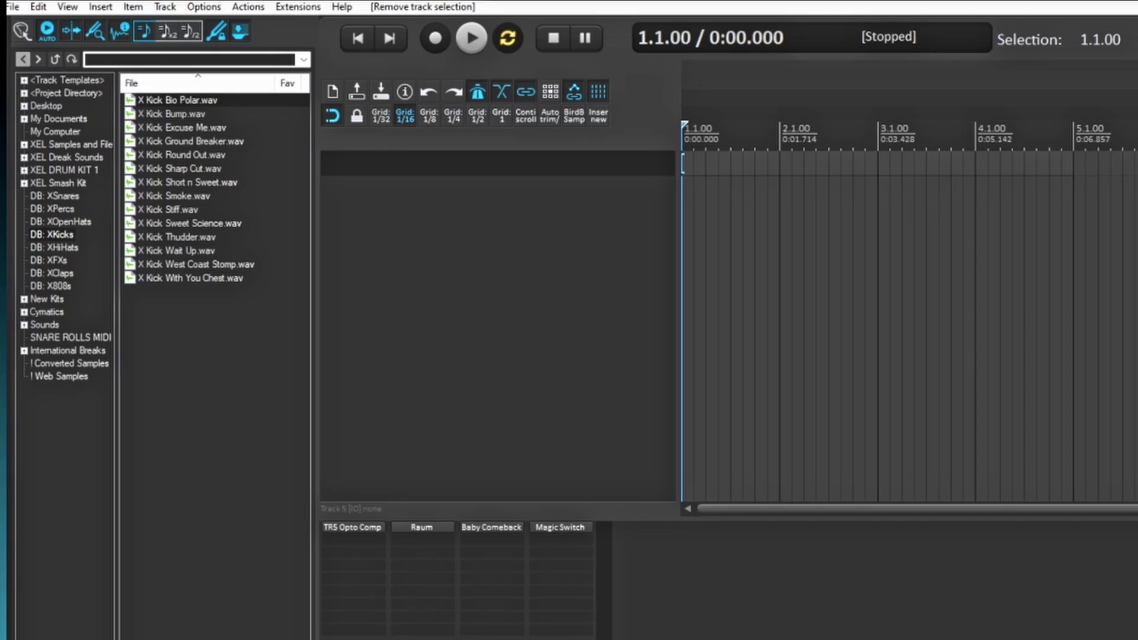
Browse ReaPack's packages from the repository manager, select all of them and open the list of package actions
{"action": "left_click", "coordinate": [295, 6]}
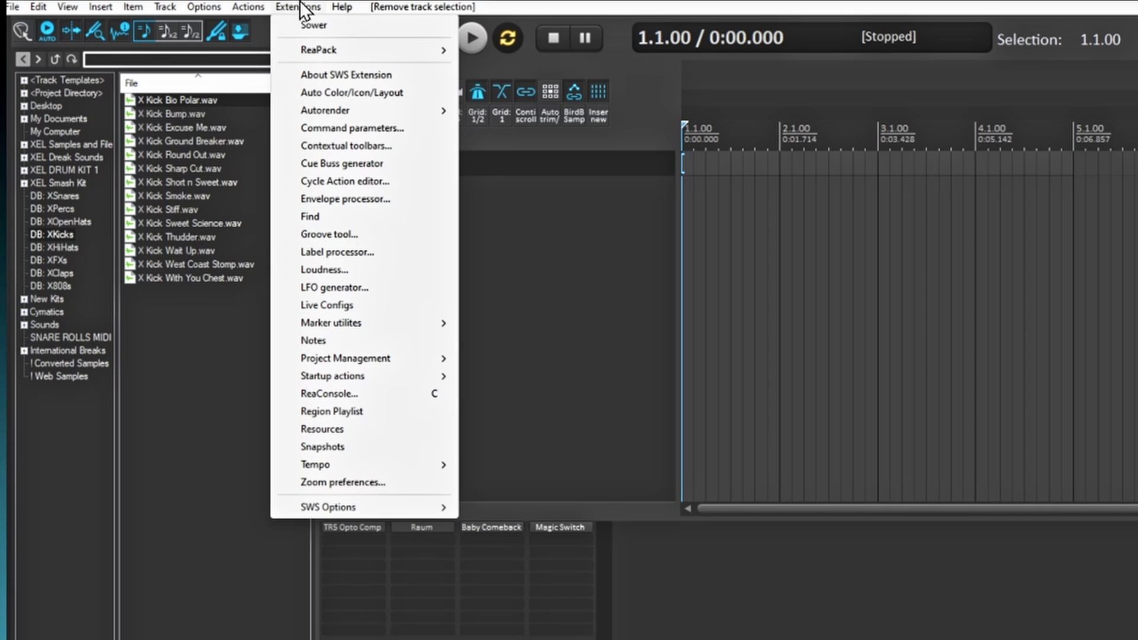
{"action": "mouse_move", "coordinate": [346, 48]}
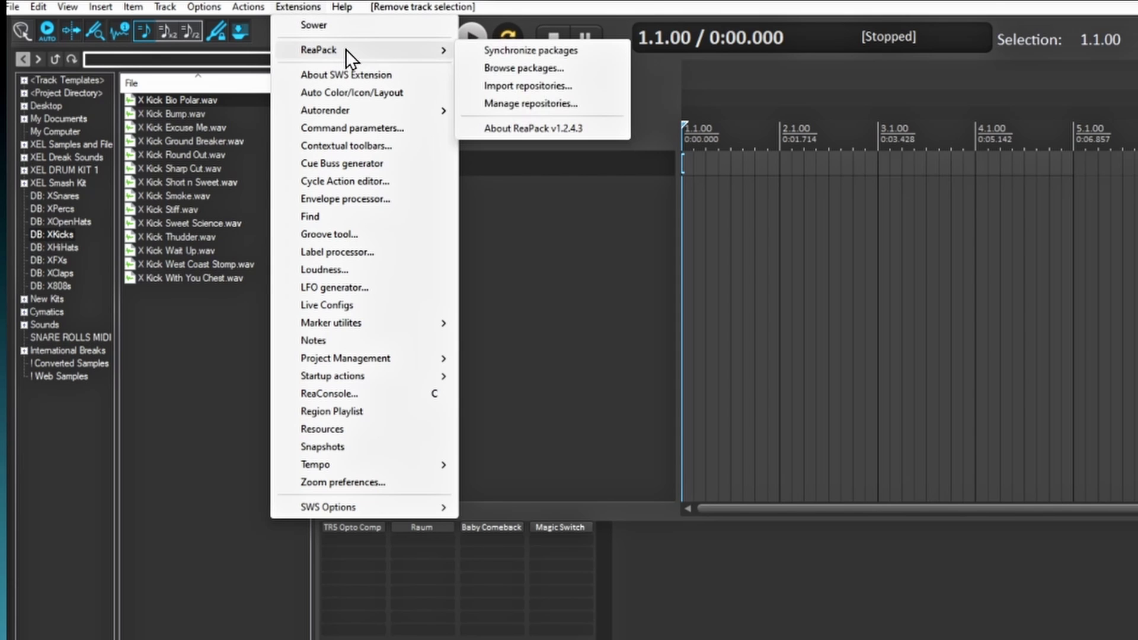
{"action": "left_click", "coordinate": [528, 104]}
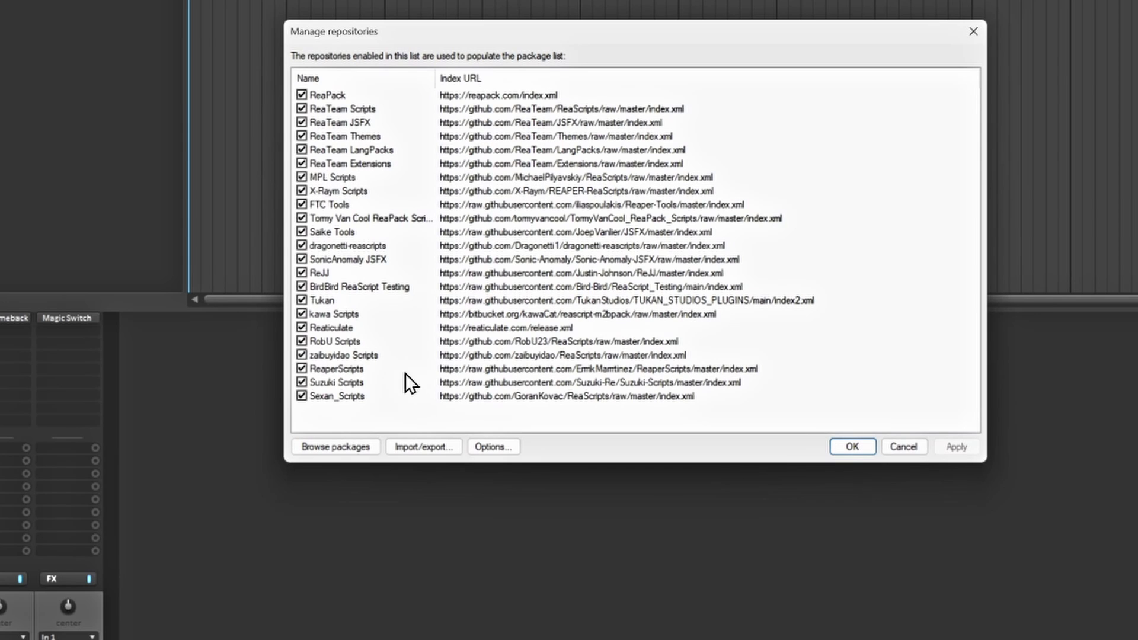
{"action": "left_click", "coordinate": [350, 446]}
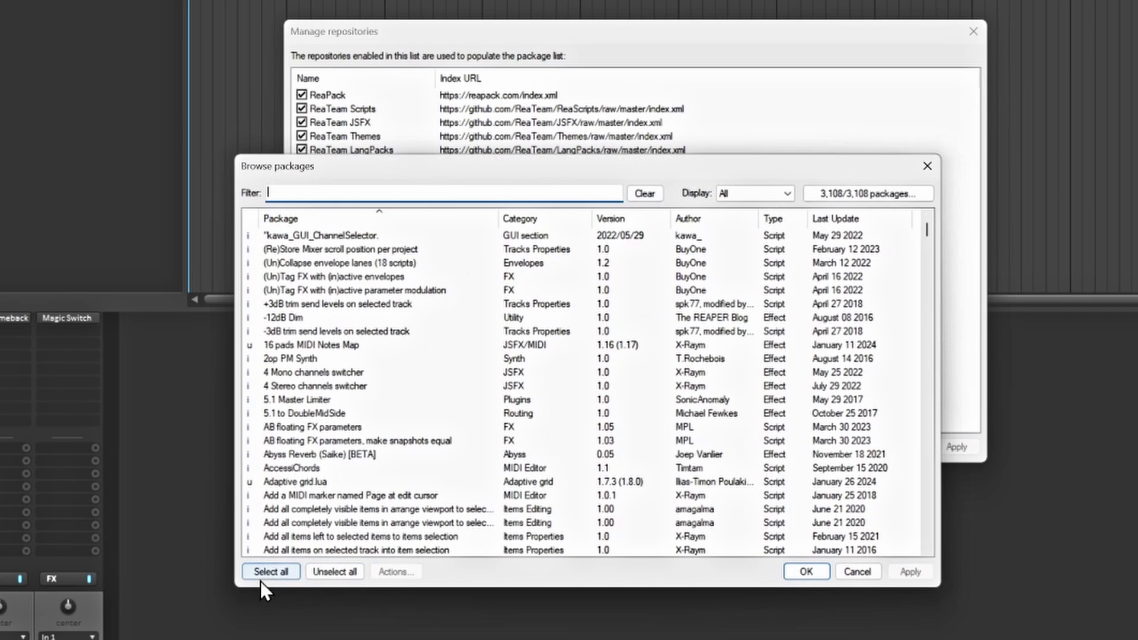
{"action": "left_click", "coordinate": [275, 571]}
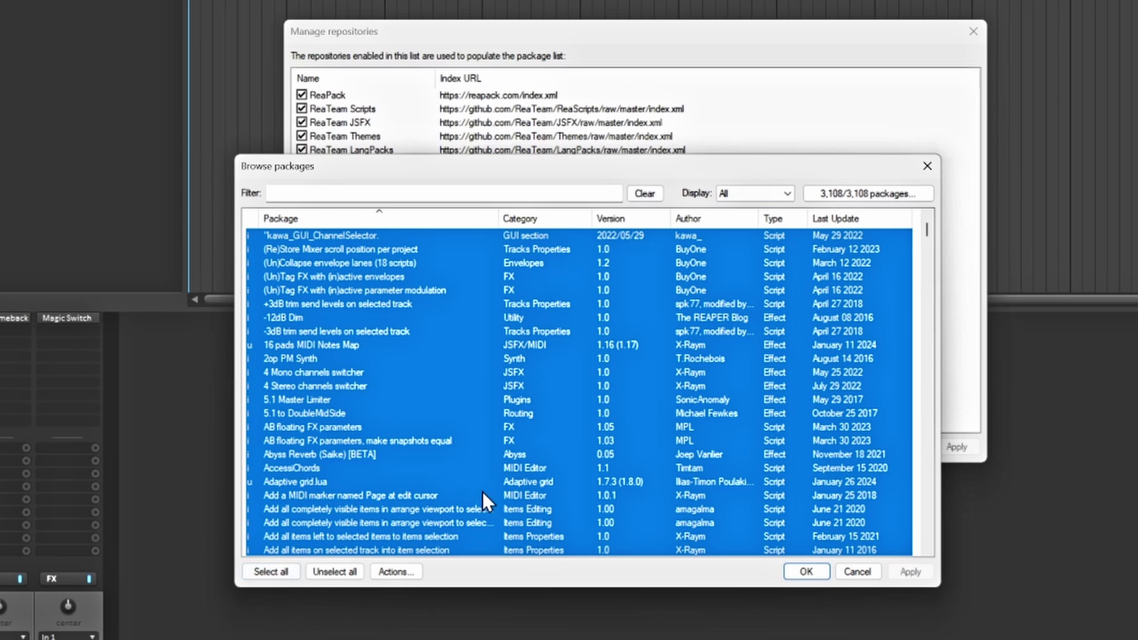
{"action": "left_click", "coordinate": [400, 570]}
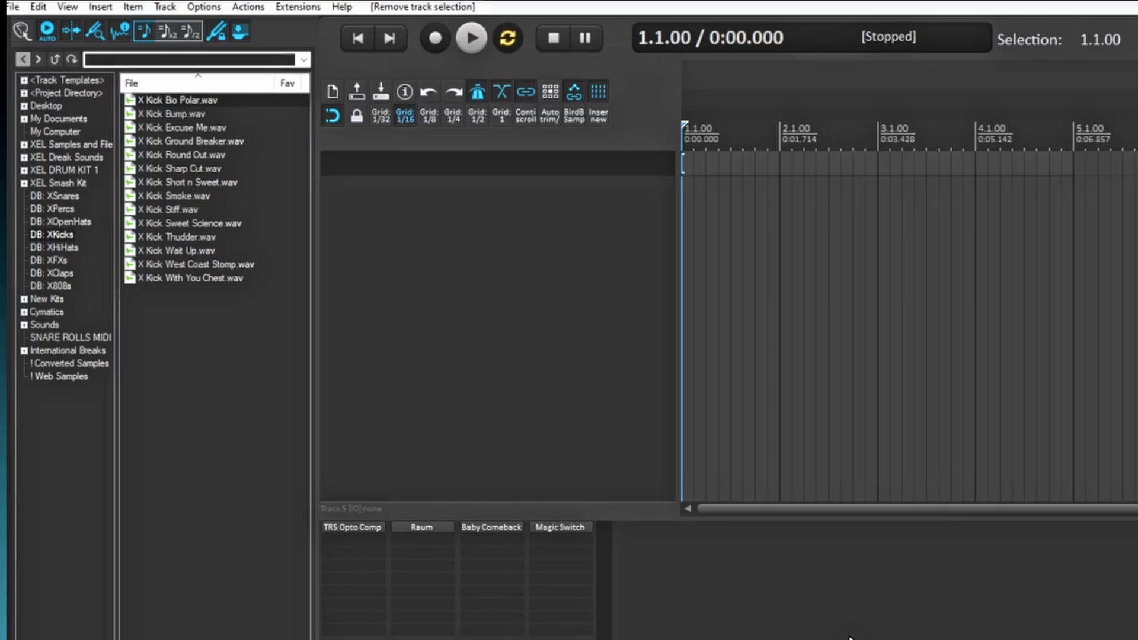
Filter the action list for "rs5k man", run mpl_RS5k manager (background).lua, and add a new track as the drum rack's parent
{"action": "left_click", "coordinate": [249, 5]}
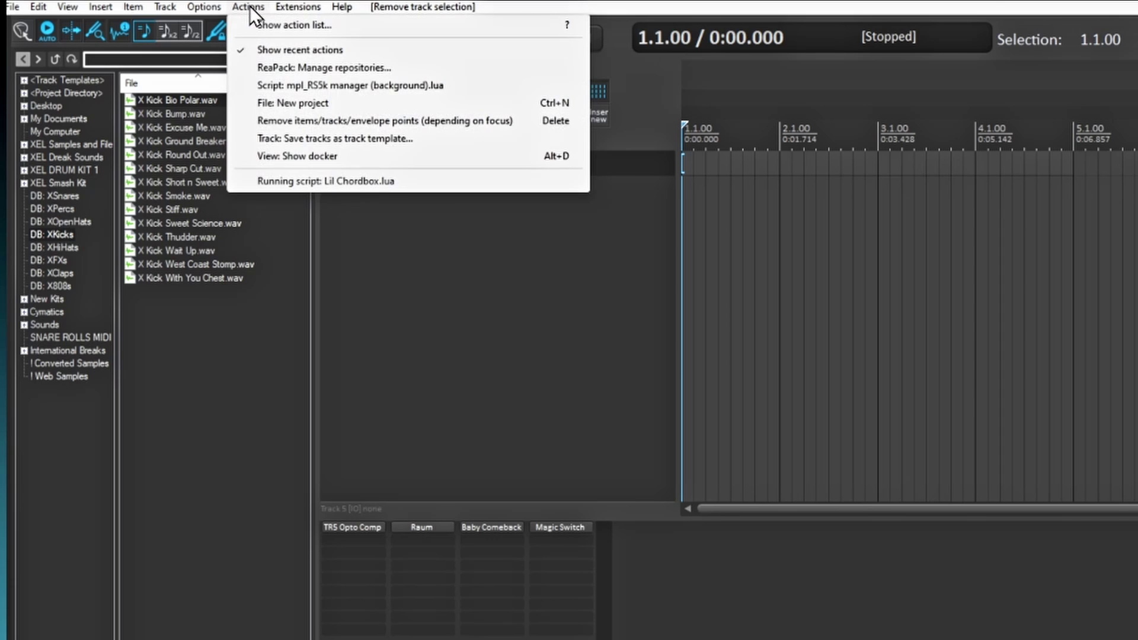
{"action": "left_click", "coordinate": [305, 26]}
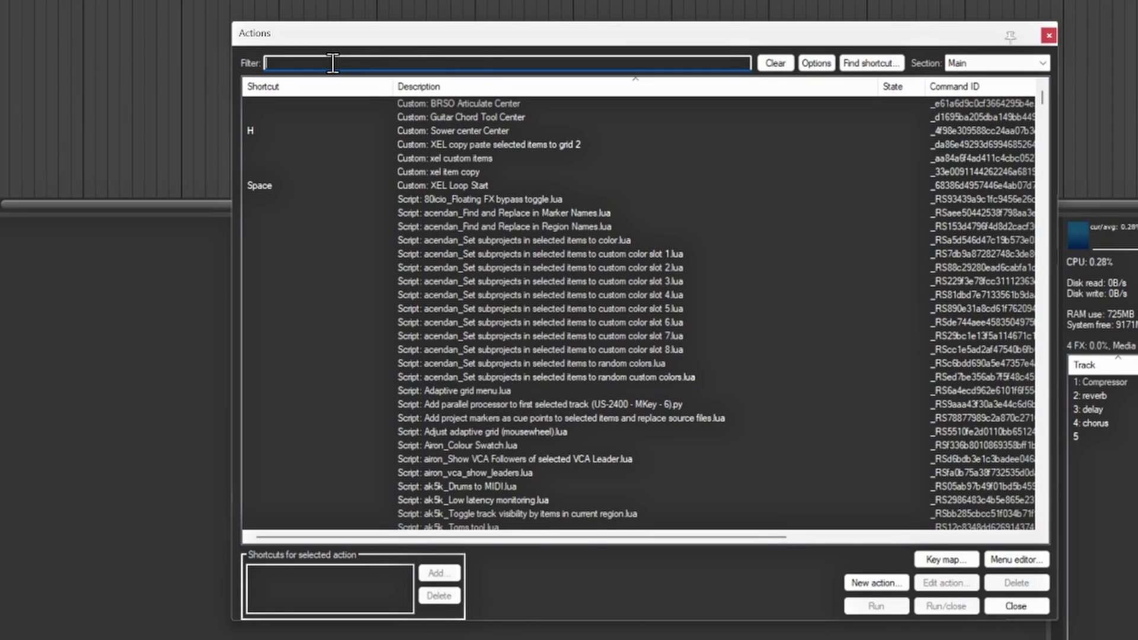
{"action": "type", "text": "rs5k"}
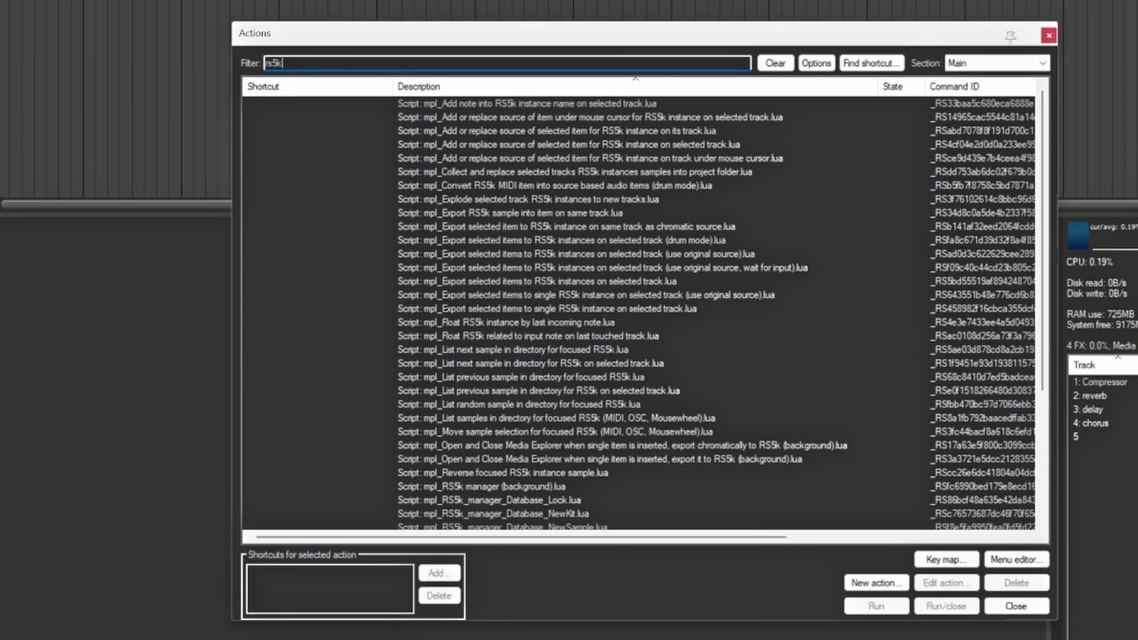
{"action": "type", "text": " man"}
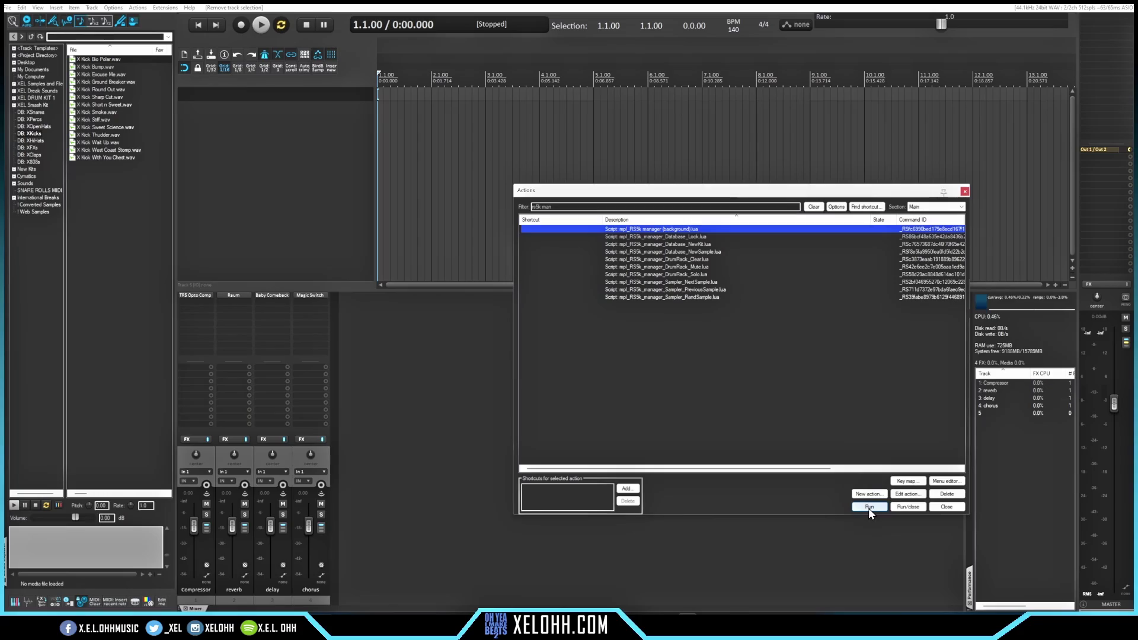
{"action": "left_click", "coordinate": [868, 508]}
{"action": "left_click", "coordinate": [947, 506]}
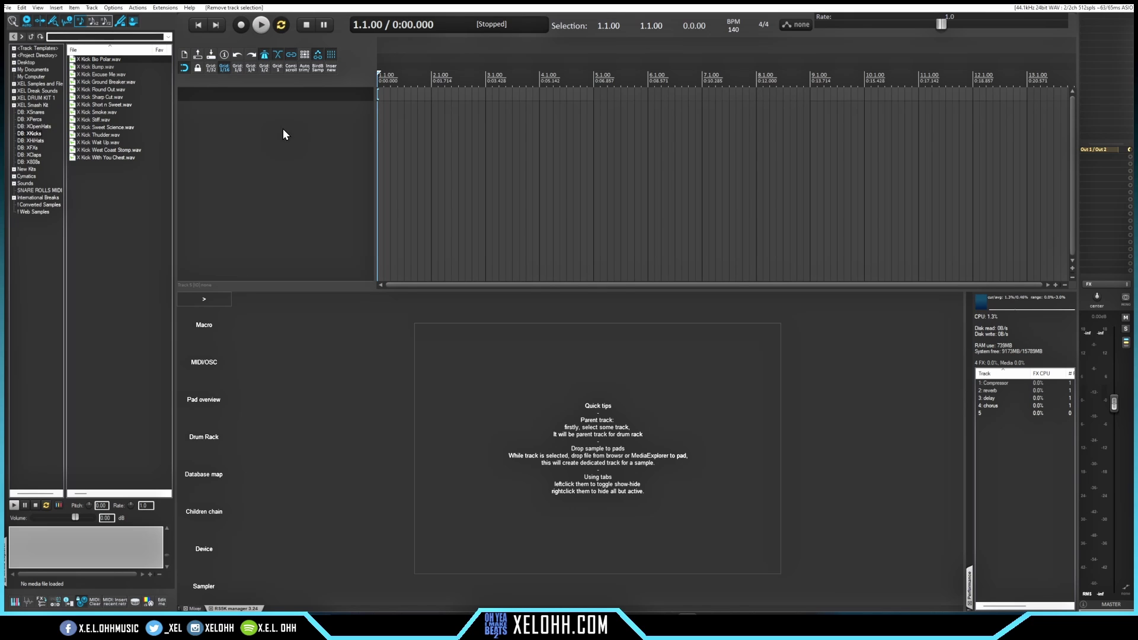
{"action": "double_click", "coordinate": [283, 128]}
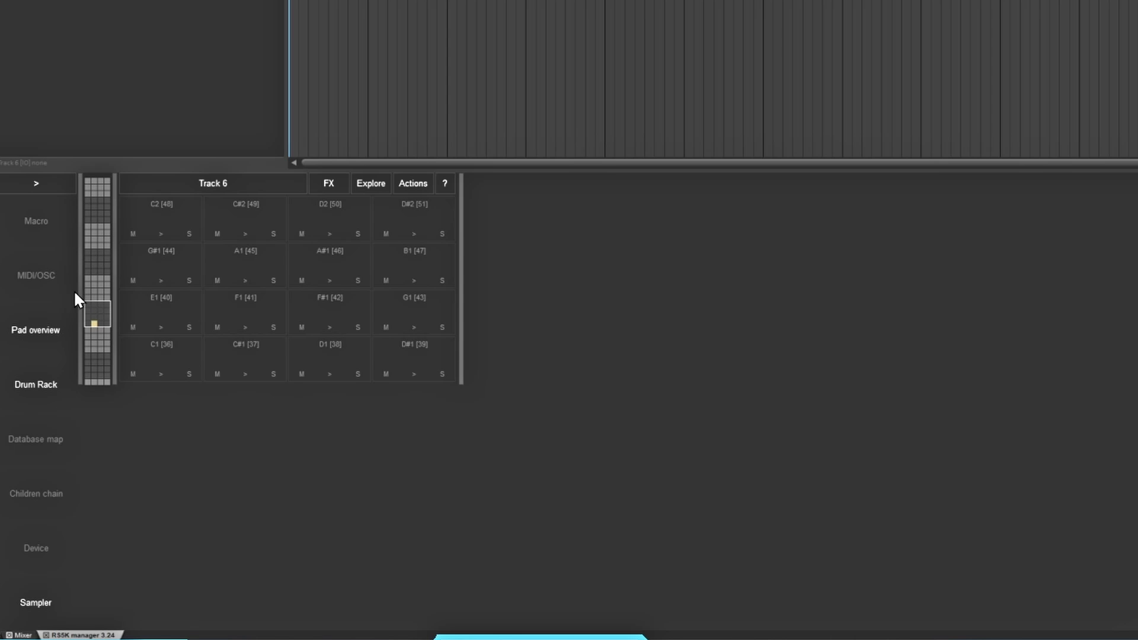
Hide and show again the Pad overview and Drum Rack sections of the RS5K manager
{"action": "left_click", "coordinate": [28, 331]}
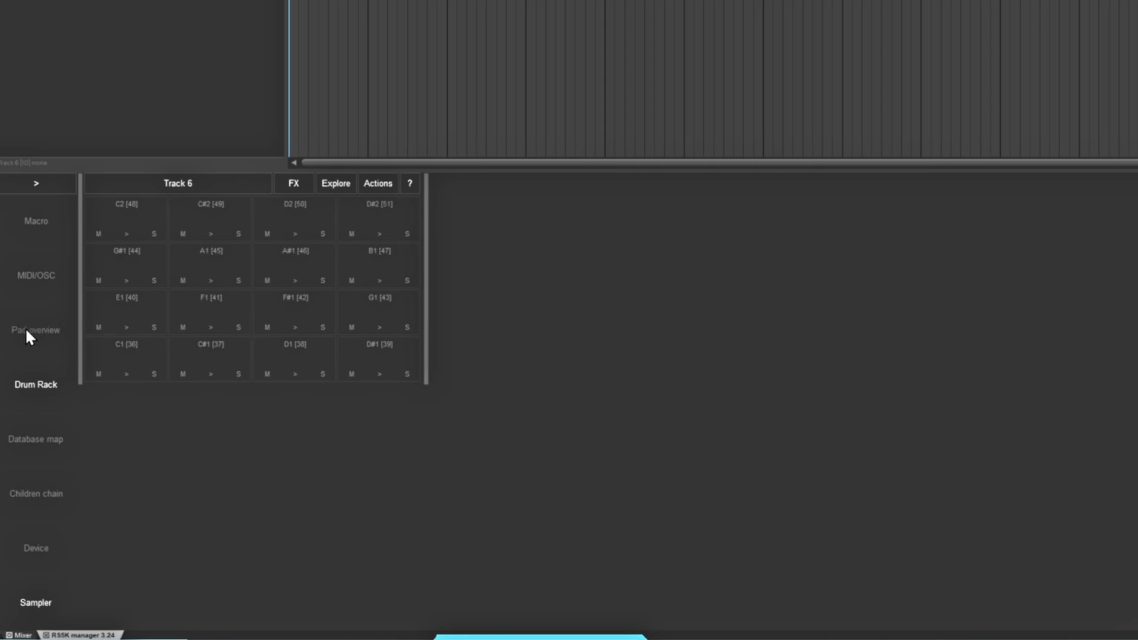
{"action": "left_click", "coordinate": [26, 330]}
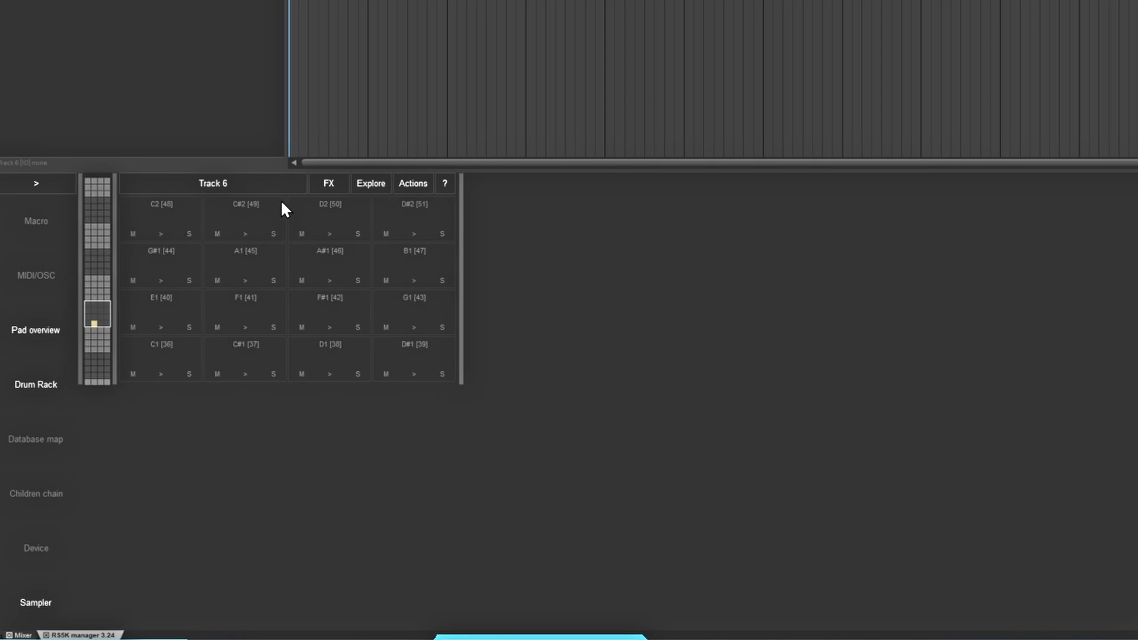
{"action": "left_click", "coordinate": [34, 384]}
{"action": "left_click", "coordinate": [34, 383]}
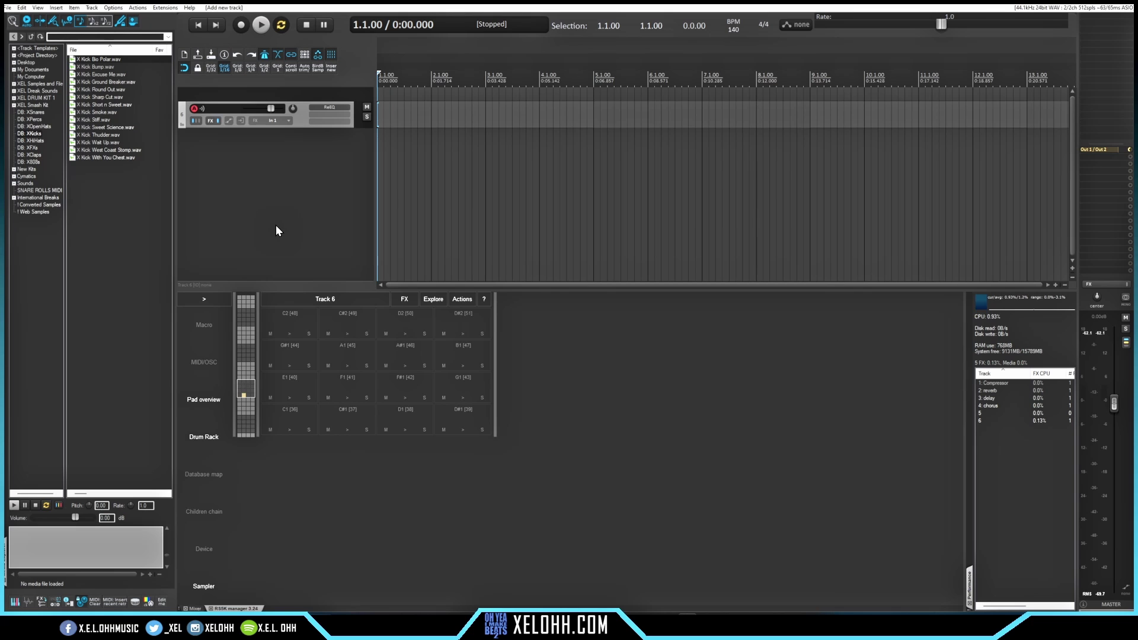
Browse to XSnares in the XEL Smash Kit folder and look at the option for making a database from it
{"action": "left_click", "coordinate": [44, 104]}
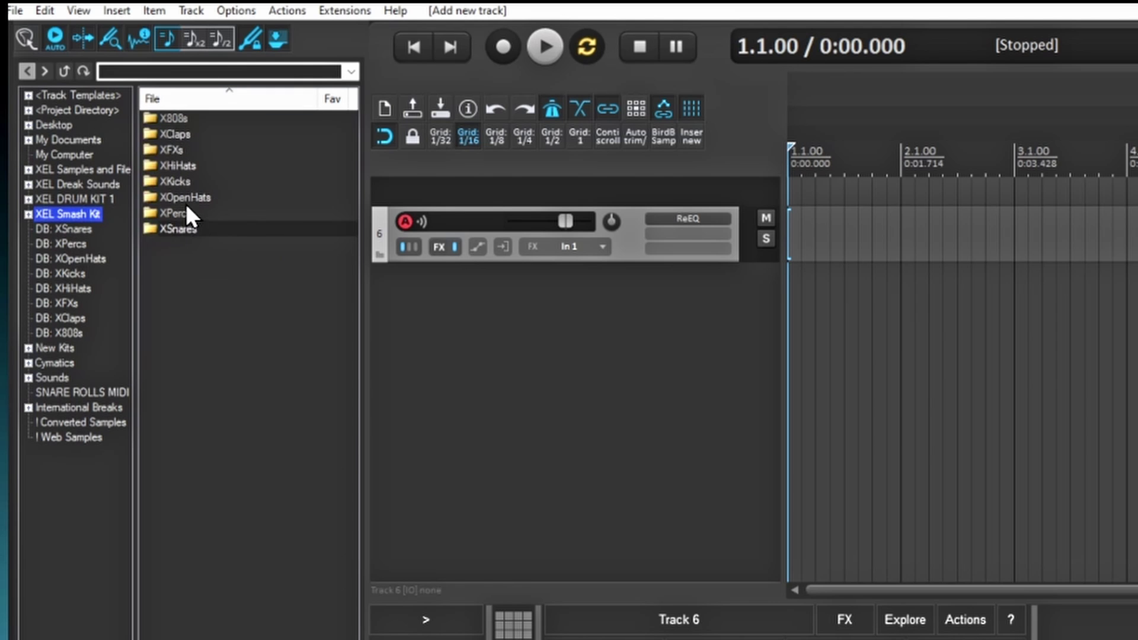
{"action": "left_click", "coordinate": [185, 232]}
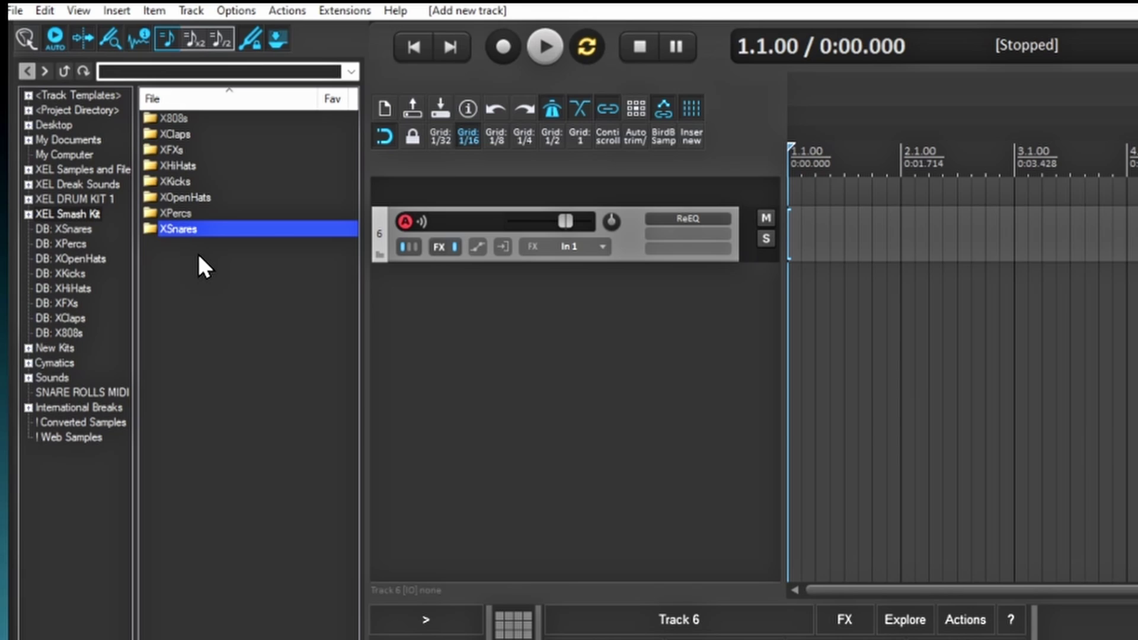
{"action": "right_click", "coordinate": [181, 227]}
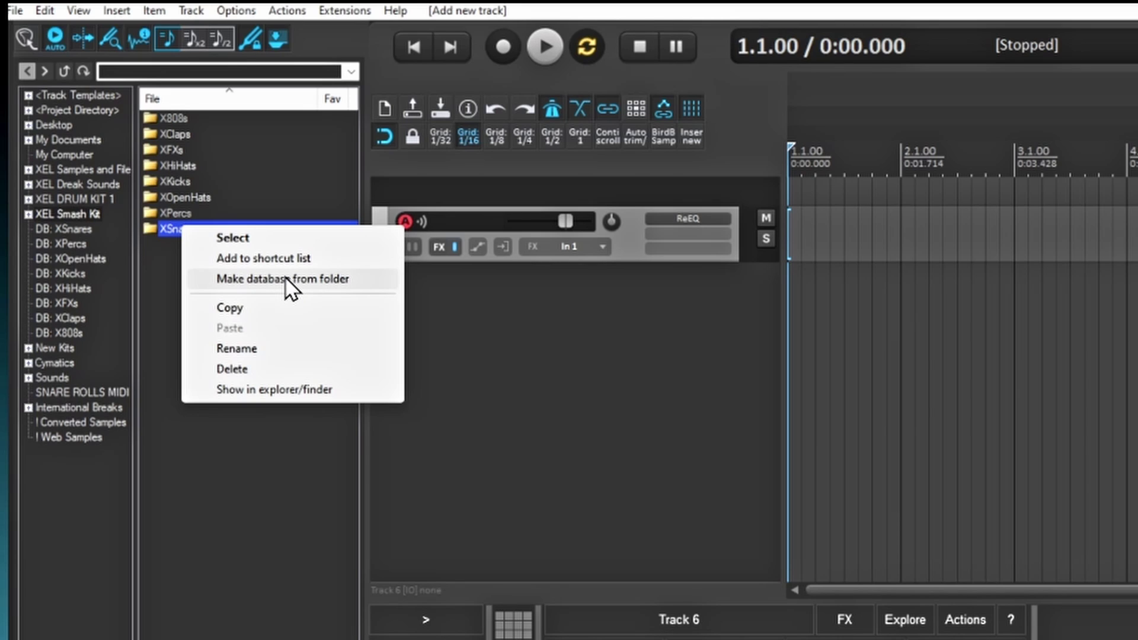
{"action": "left_click", "coordinate": [162, 262]}
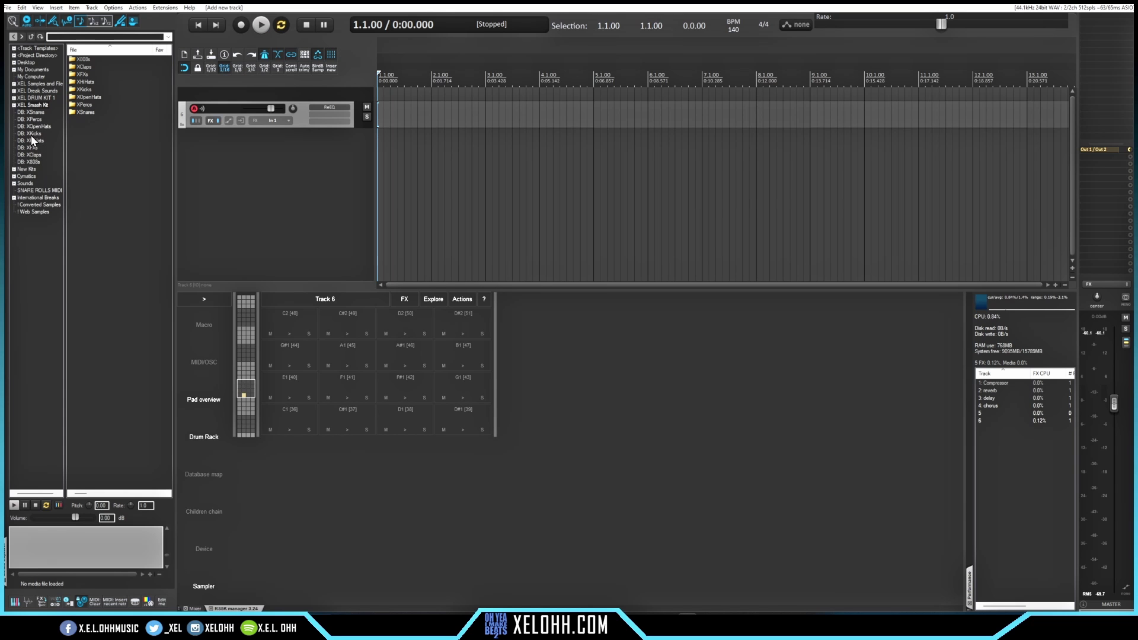
Preview X Kick Bio Polar.wav from the XKicks database and load it onto drum pad C1 [36]
{"action": "left_click", "coordinate": [31, 134]}
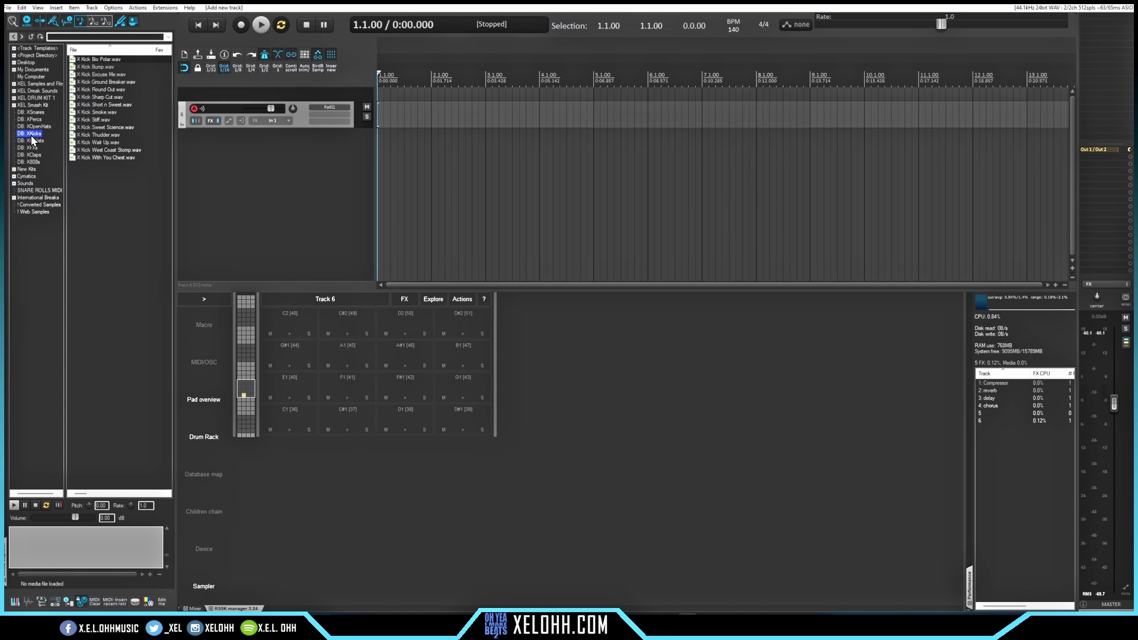
{"action": "left_click", "coordinate": [102, 59]}
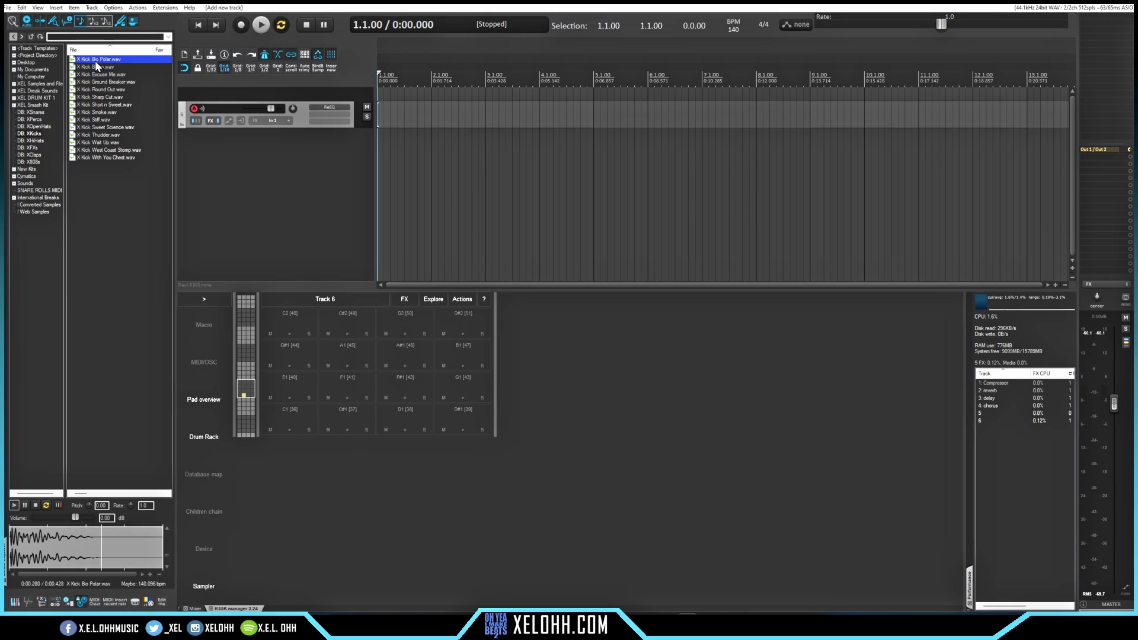
{"action": "left_click_drag", "start_coordinate": [97, 60], "coordinate": [298, 417]}
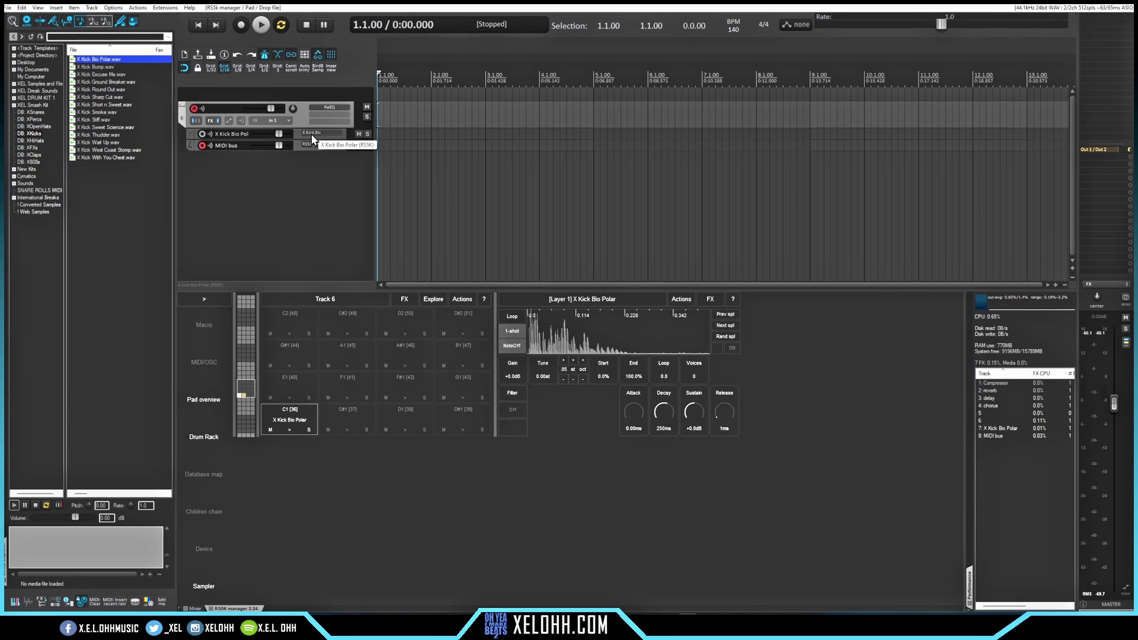
Open the kick's ReaSamplOmatic5000 window beside the sampler controls and switch its note-off handling off and back on
{"action": "left_click", "coordinate": [818, 90]}
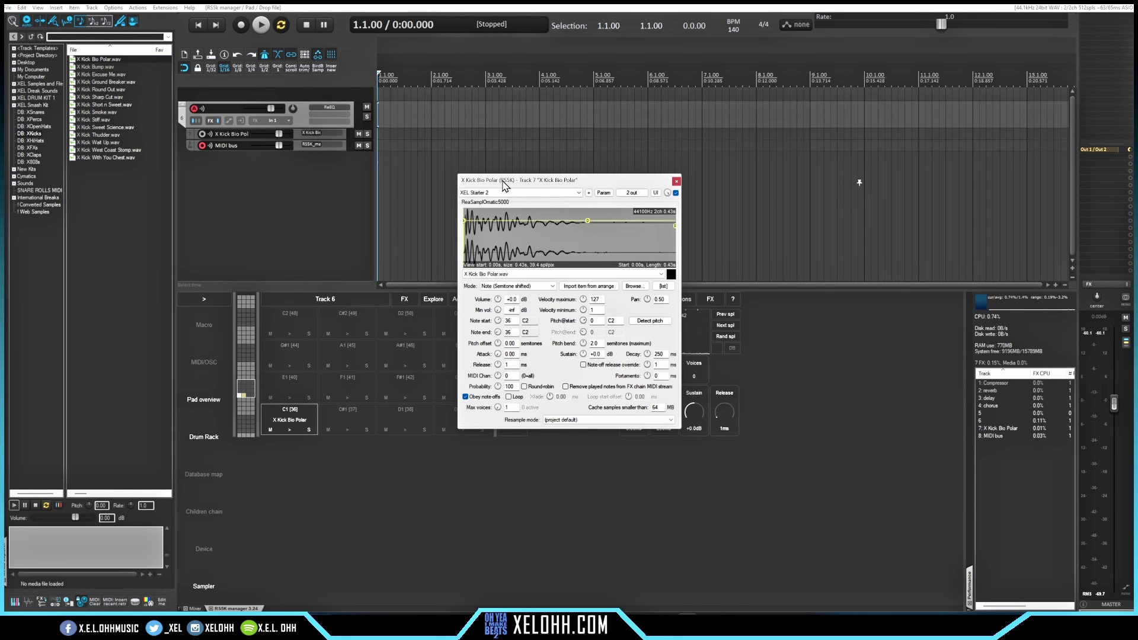
{"action": "left_click_drag", "start_coordinate": [541, 186], "coordinate": [831, 301]}
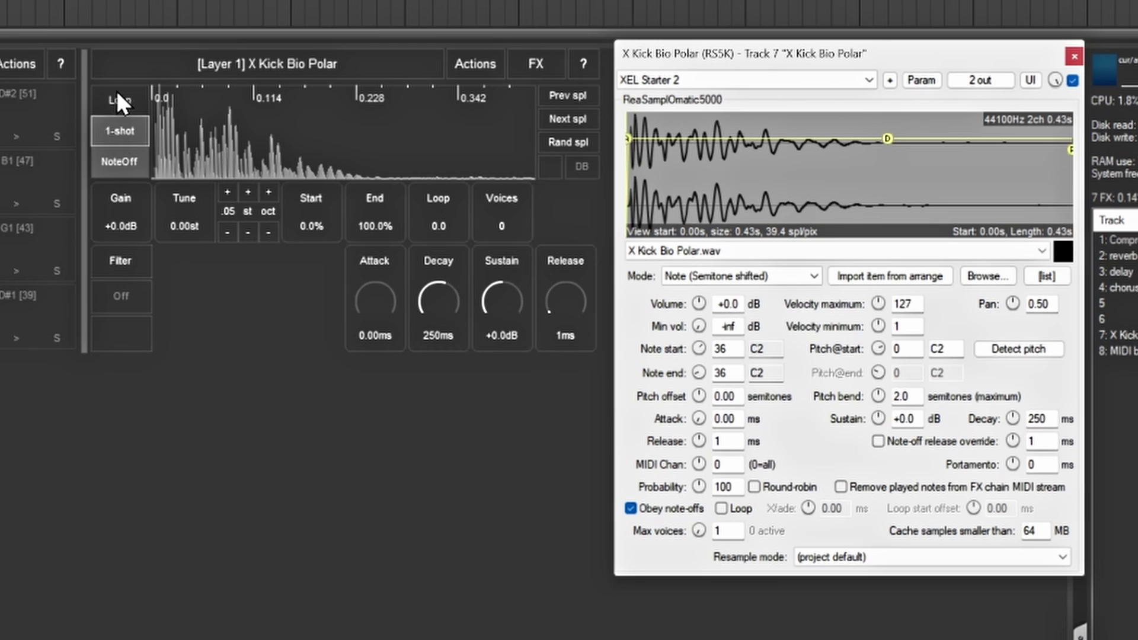
{"action": "left_click", "coordinate": [120, 135]}
{"action": "left_click", "coordinate": [114, 155]}
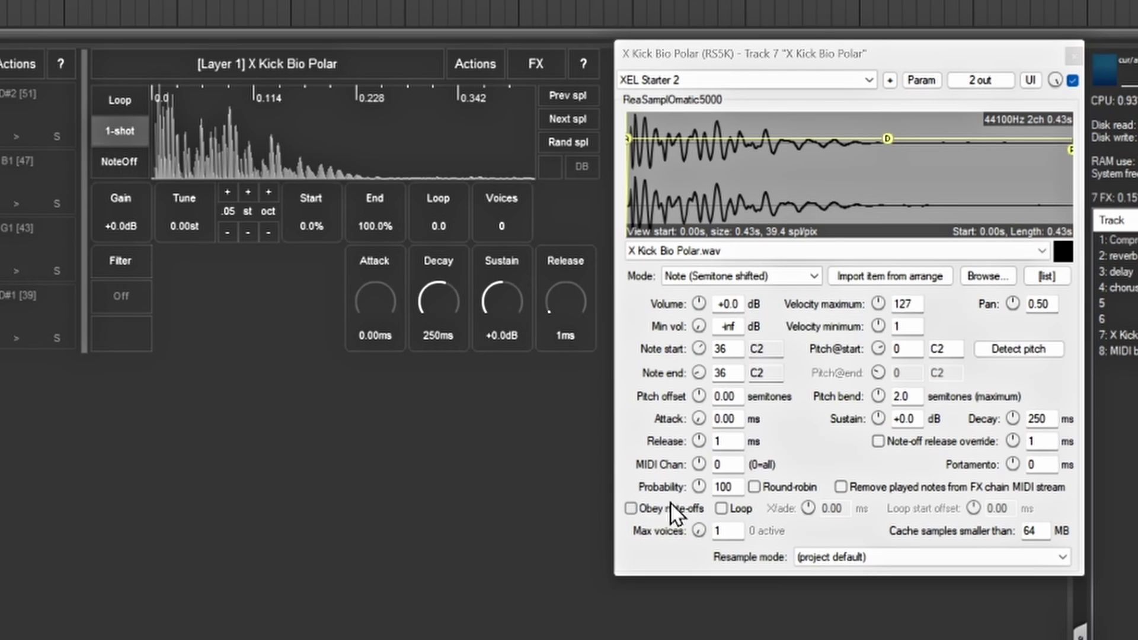
{"action": "left_click", "coordinate": [117, 162]}
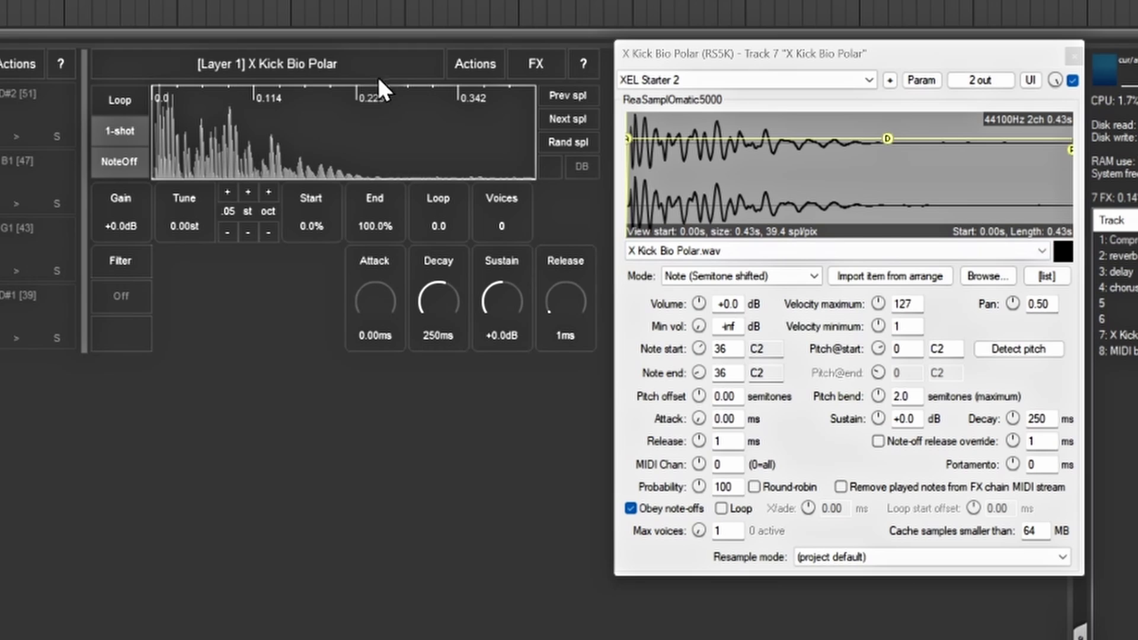
Swap the pad's kick to the next sample, return to the previous one, and close the ReaSamplOmatic5000 window
{"action": "left_click", "coordinate": [557, 119]}
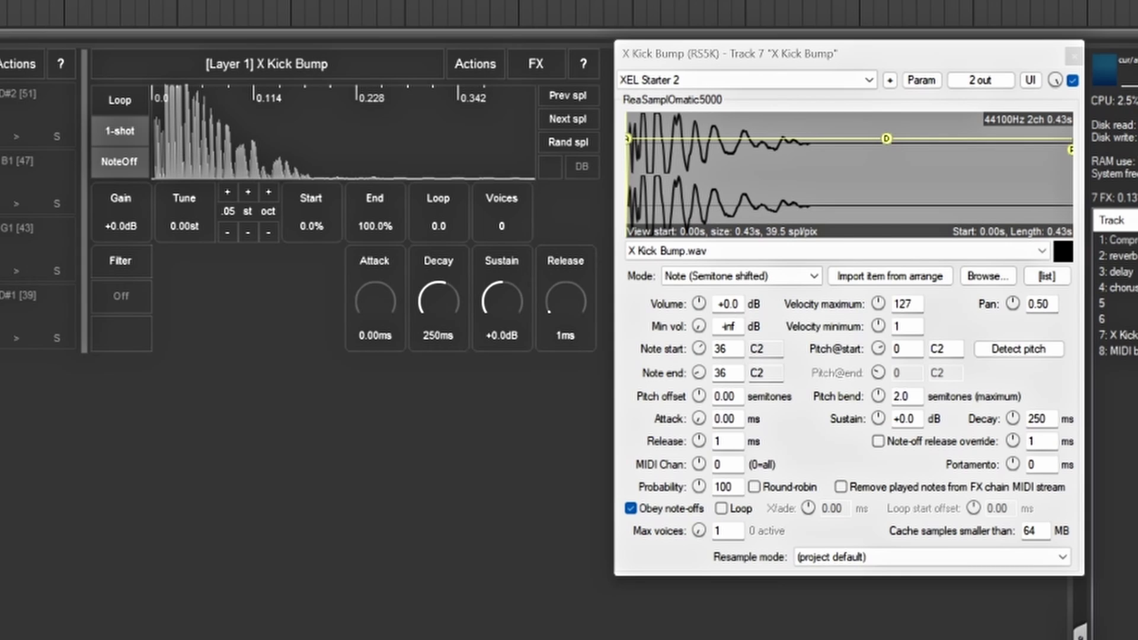
{"action": "left_click", "coordinate": [570, 94]}
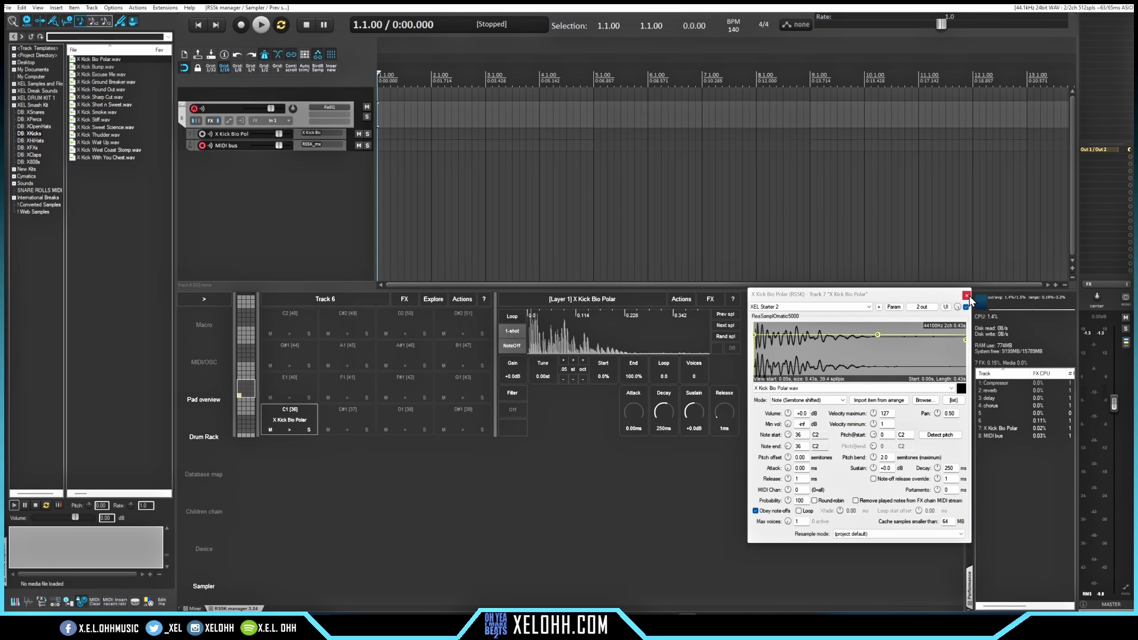
{"action": "left_click", "coordinate": [967, 295]}
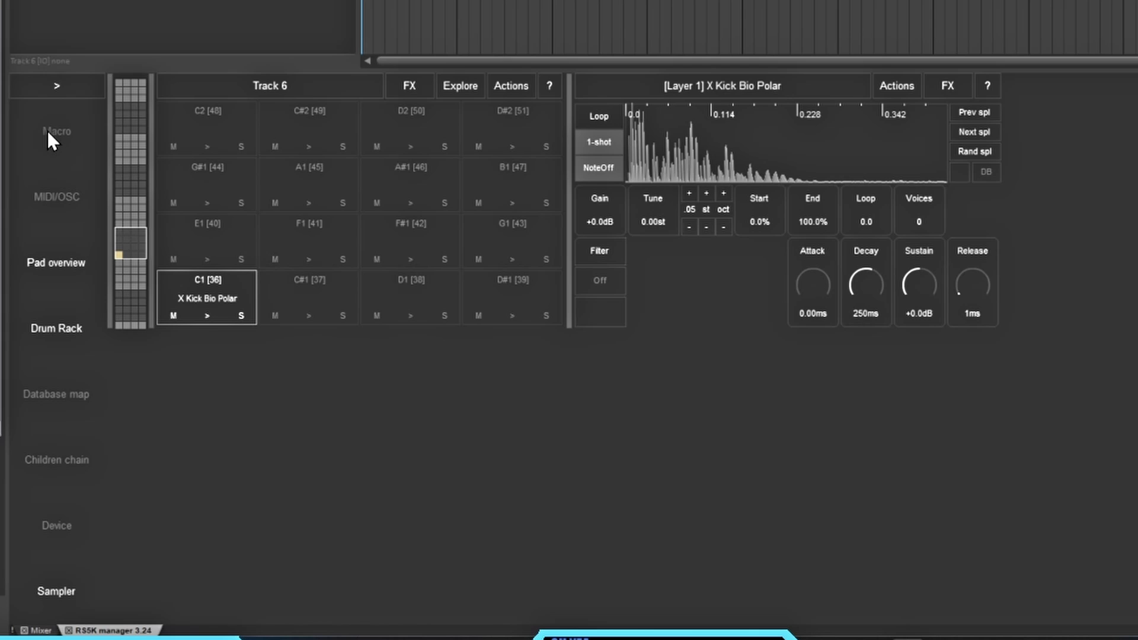
Show the Macro section and link the kick sampler's Attack parameter to Macro 1
{"action": "left_click", "coordinate": [47, 130]}
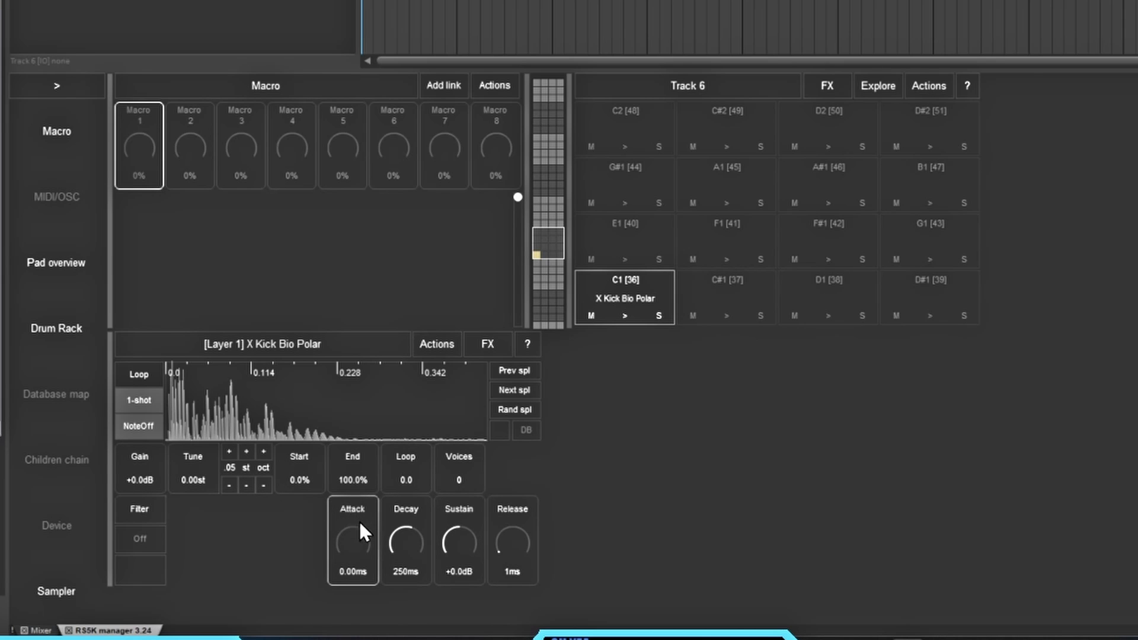
{"action": "left_click_drag", "start_coordinate": [351, 544], "coordinate": [353, 538]}
{"action": "left_click", "coordinate": [443, 86]}
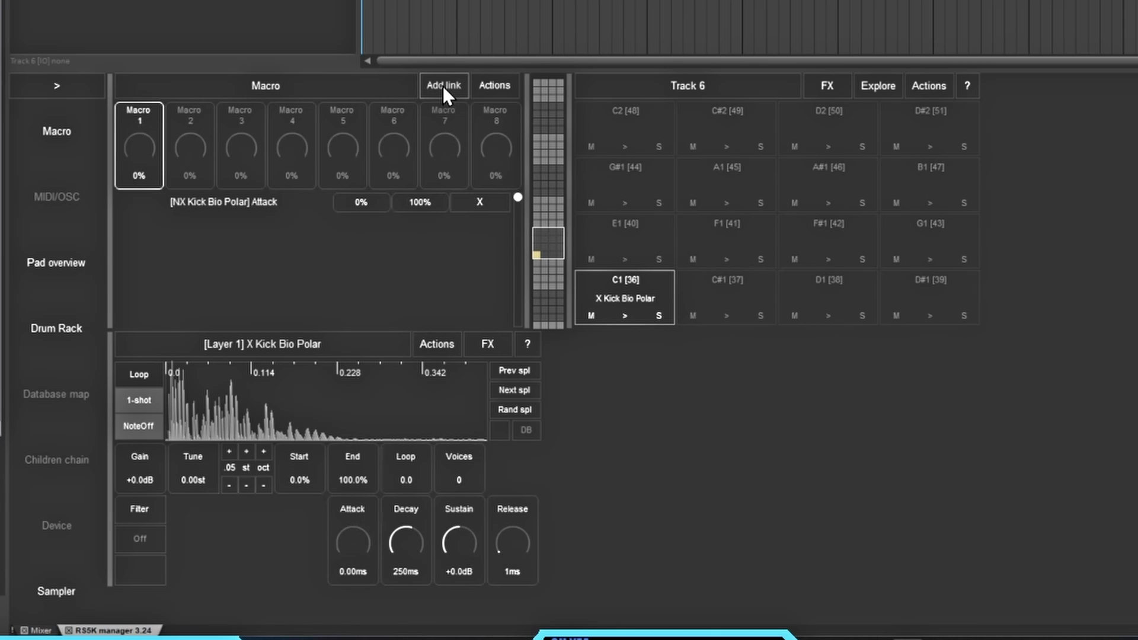
{"action": "left_click", "coordinate": [133, 110]}
Link the RS5k sampler's pitch to Macro 2 with the obey_offsets option and lower the macro to about 18%
{"action": "left_click", "coordinate": [189, 116]}
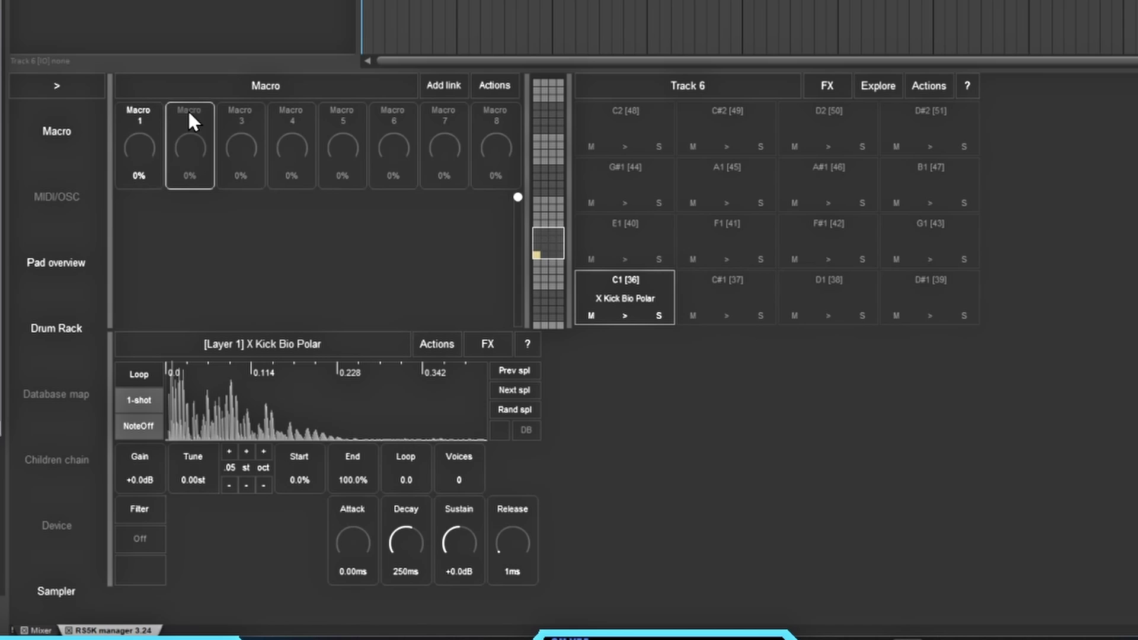
{"action": "left_click", "coordinate": [496, 89]}
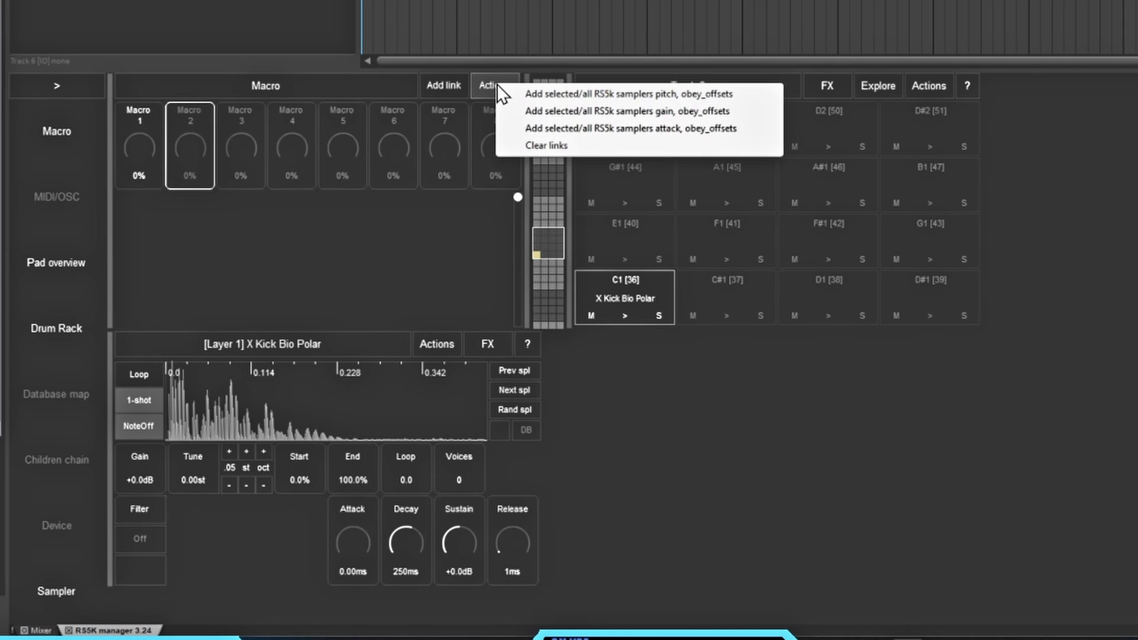
{"action": "left_click", "coordinate": [665, 96]}
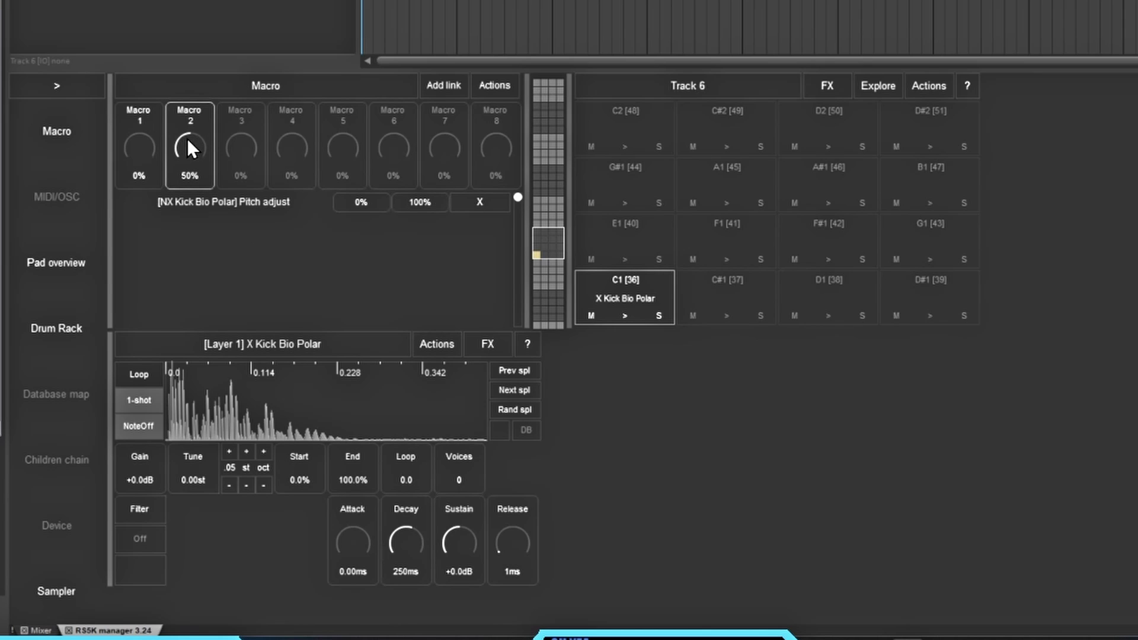
{"action": "left_click_drag", "start_coordinate": [180, 150], "coordinate": [168, 195]}
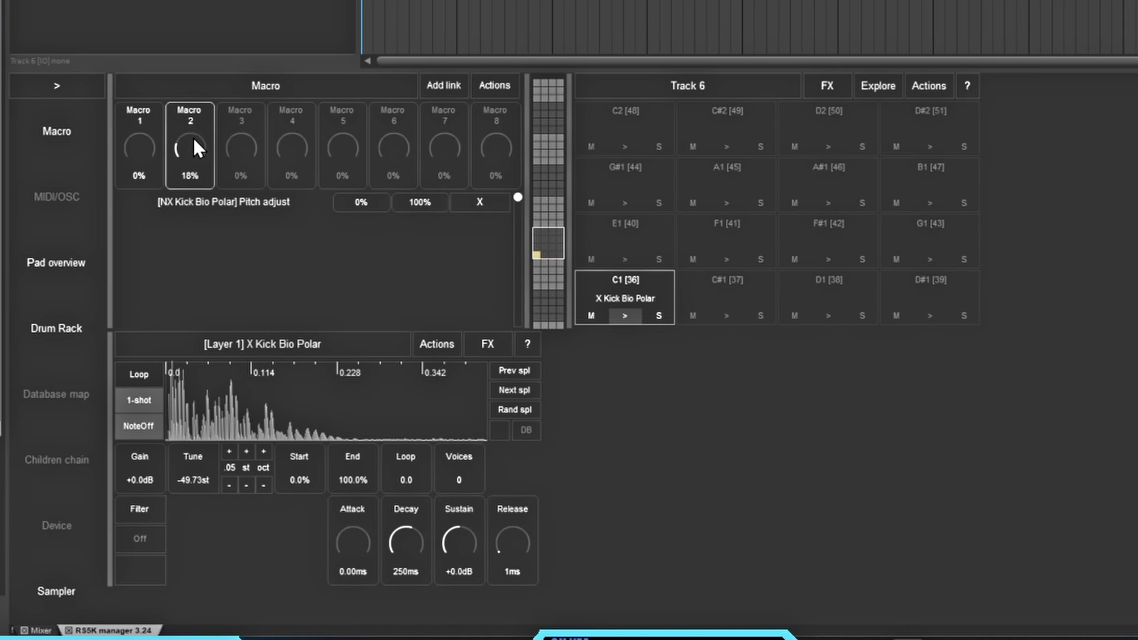
Raise Macro 2 to 75%, then remove the kick's pitch link from Macro 2 and its Attack link from Macro 1
{"action": "mouse_move", "coordinate": [193, 137]}
{"action": "left_mouse_down"}
{"action": "mouse_move", "coordinate": [195, 68]}
{"action": "mouse_move", "coordinate": [183, 145]}
{"action": "left_mouse_up"}
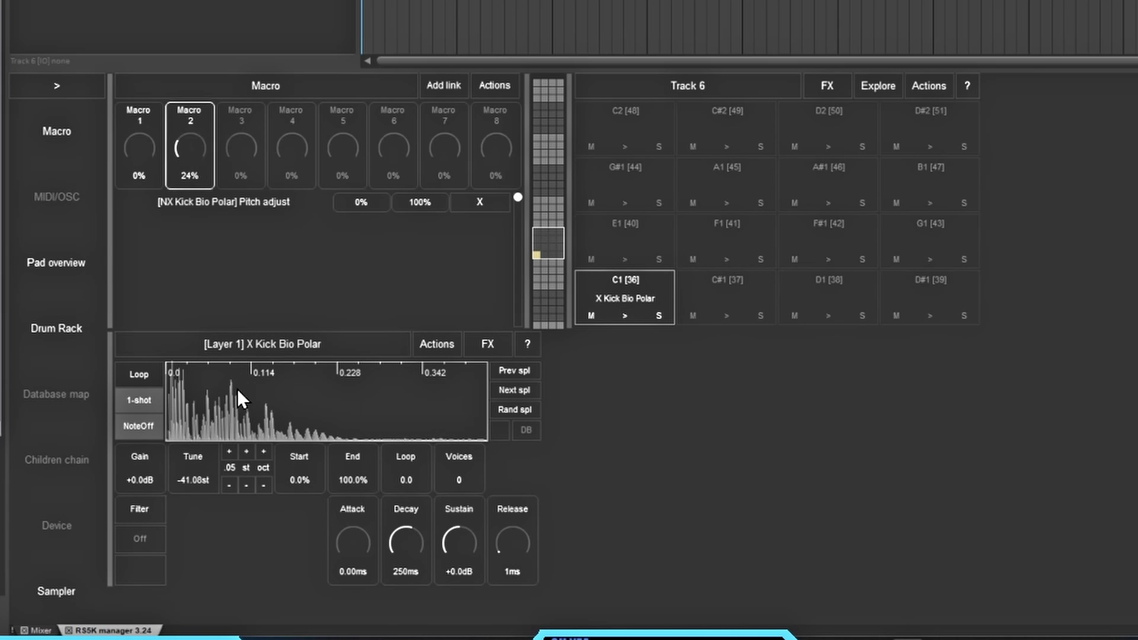
{"action": "left_click", "coordinate": [479, 202]}
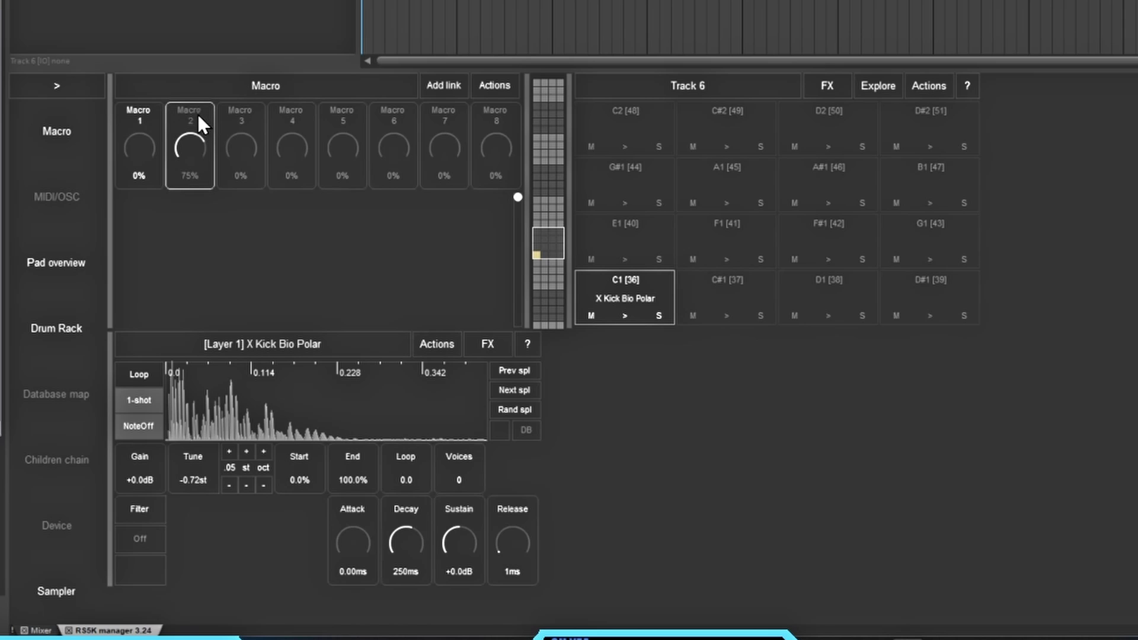
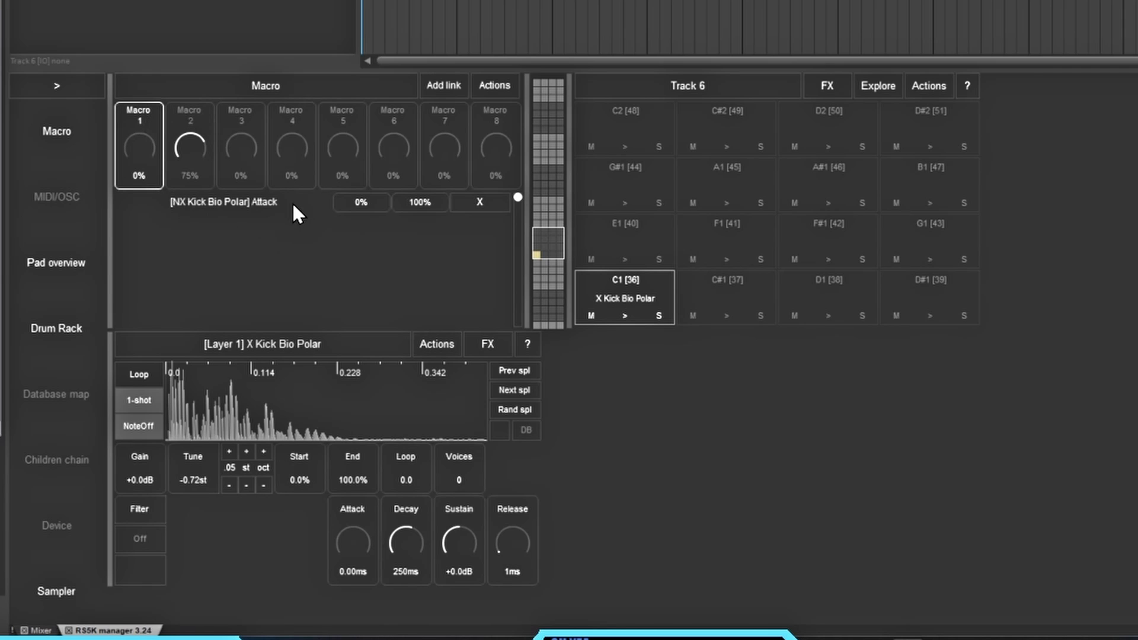
{"action": "left_click", "coordinate": [479, 201]}
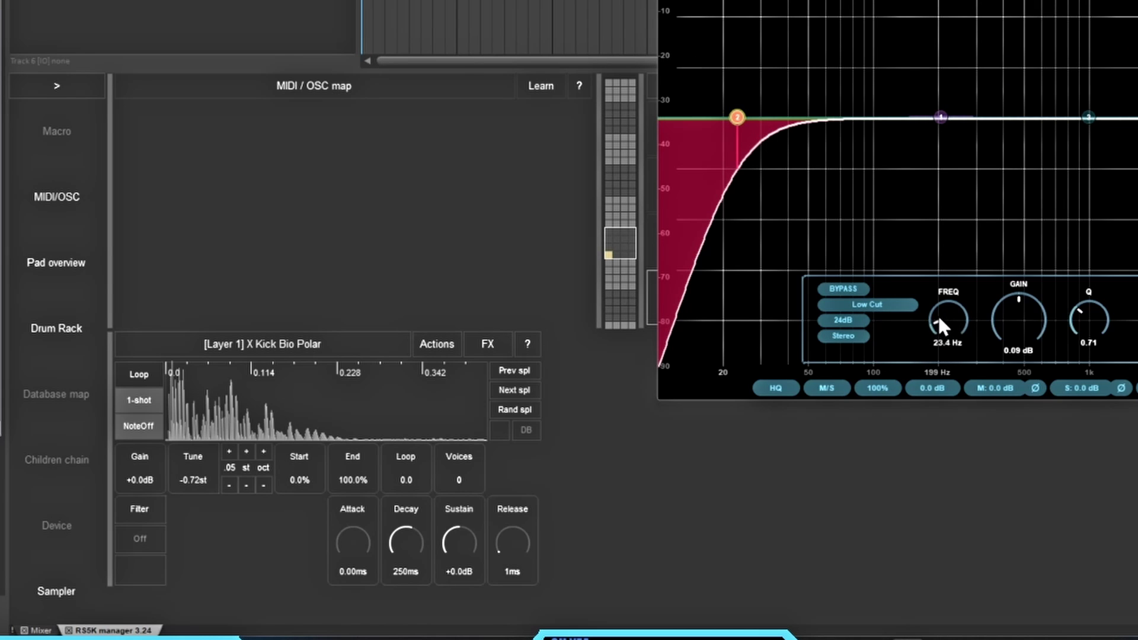
Sweep the ReEQ low-cut frequency, leave it at about 34.4 Hz, and learn it to MIDI channel 1 CC 14
{"action": "scroll", "coordinate": [938, 312], "scroll_direction": "up", "scroll_amount": 3}
{"action": "scroll", "coordinate": [936, 320], "scroll_direction": "down", "scroll_amount": 4}
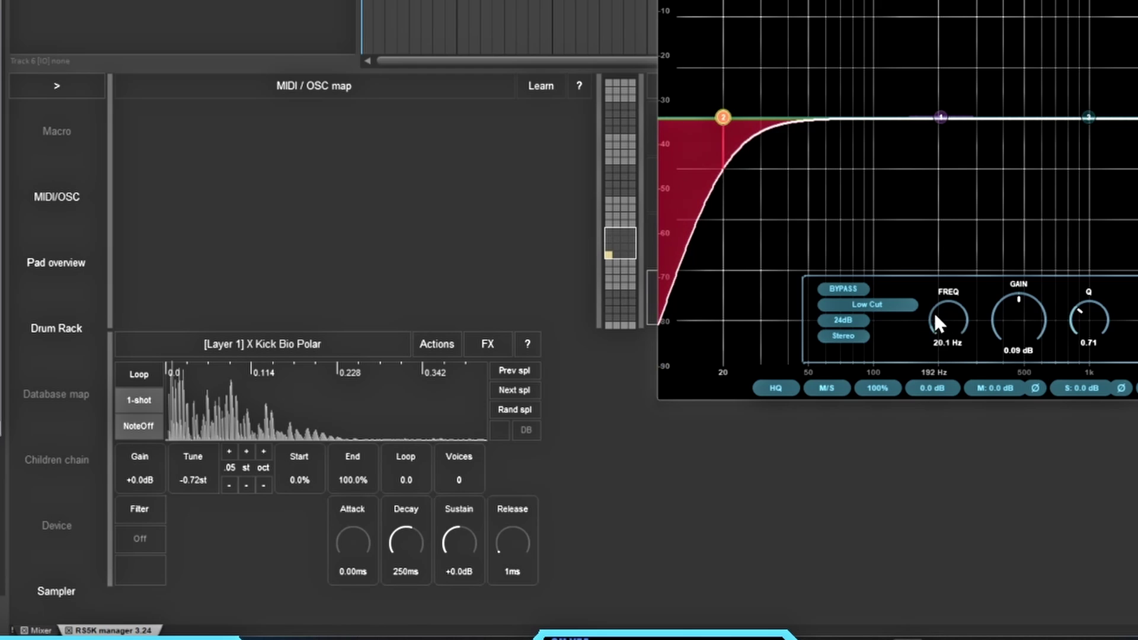
{"action": "scroll", "coordinate": [933, 311], "scroll_direction": "up", "scroll_amount": 3}
{"action": "scroll", "coordinate": [933, 308], "scroll_direction": "down", "scroll_amount": 1}
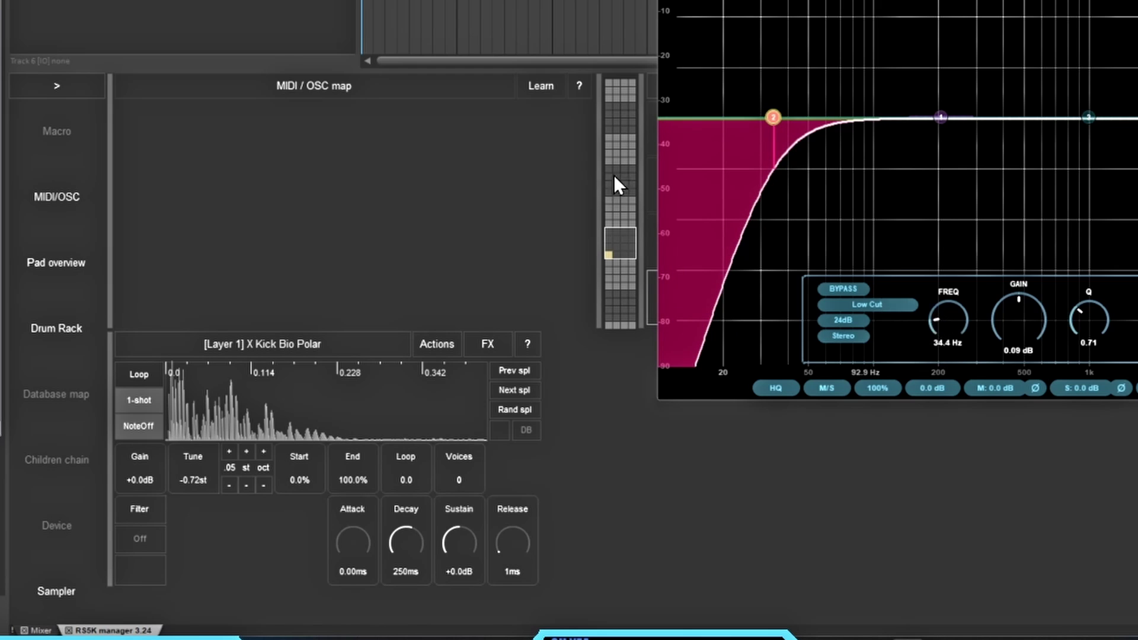
{"action": "left_click", "coordinate": [543, 86]}
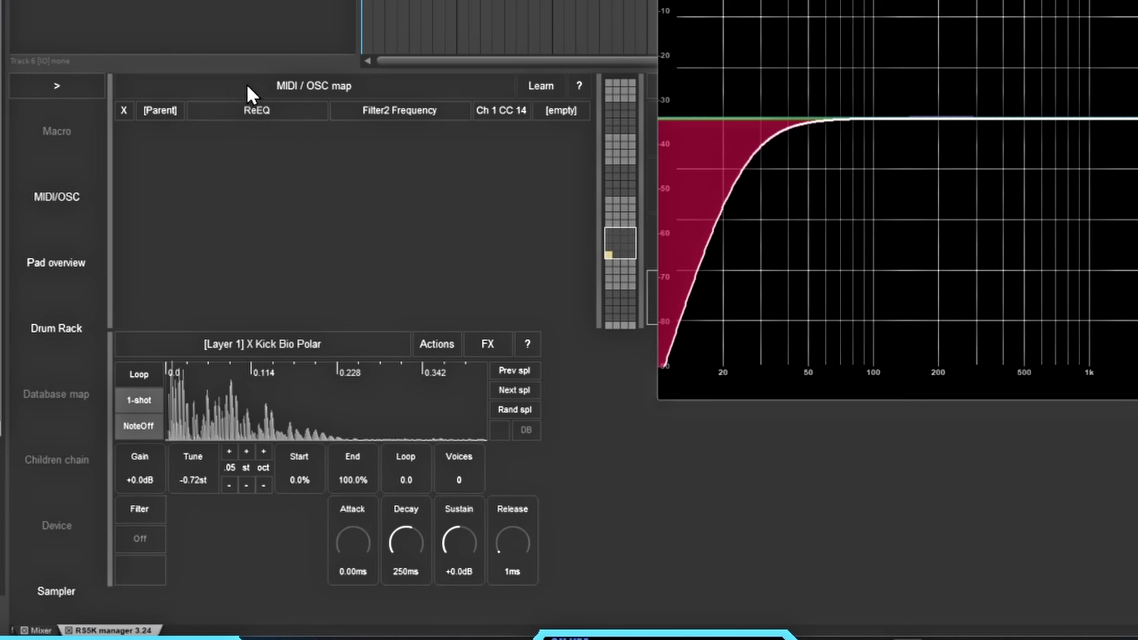
Remove the ReEQ Filter2 Frequency mapping from the MIDI / OSC map and hide the MIDI/OSC section
{"action": "left_click", "coordinate": [123, 111]}
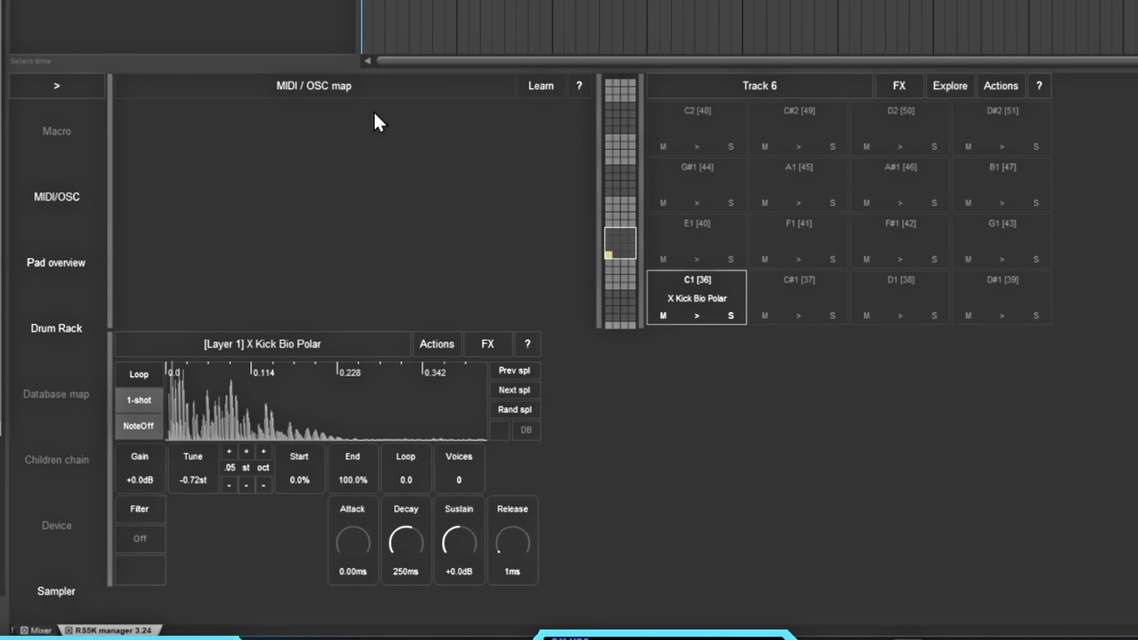
{"action": "left_click", "coordinate": [44, 194]}
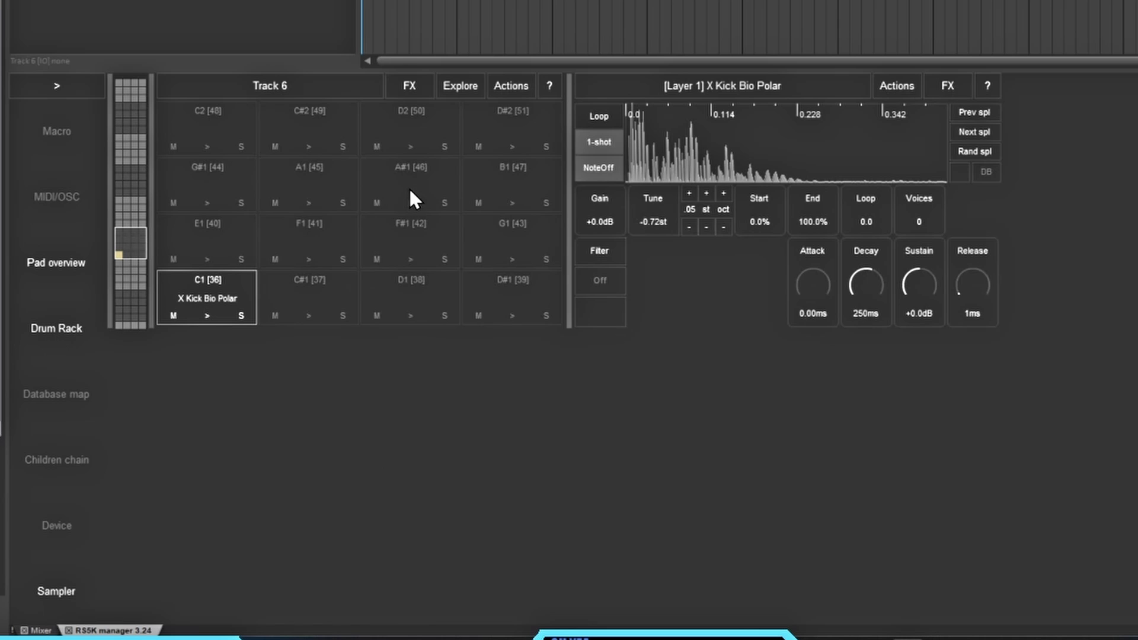
Show the Database map section, load the X1 database map and generate a new kit from it
{"action": "left_click", "coordinate": [42, 394]}
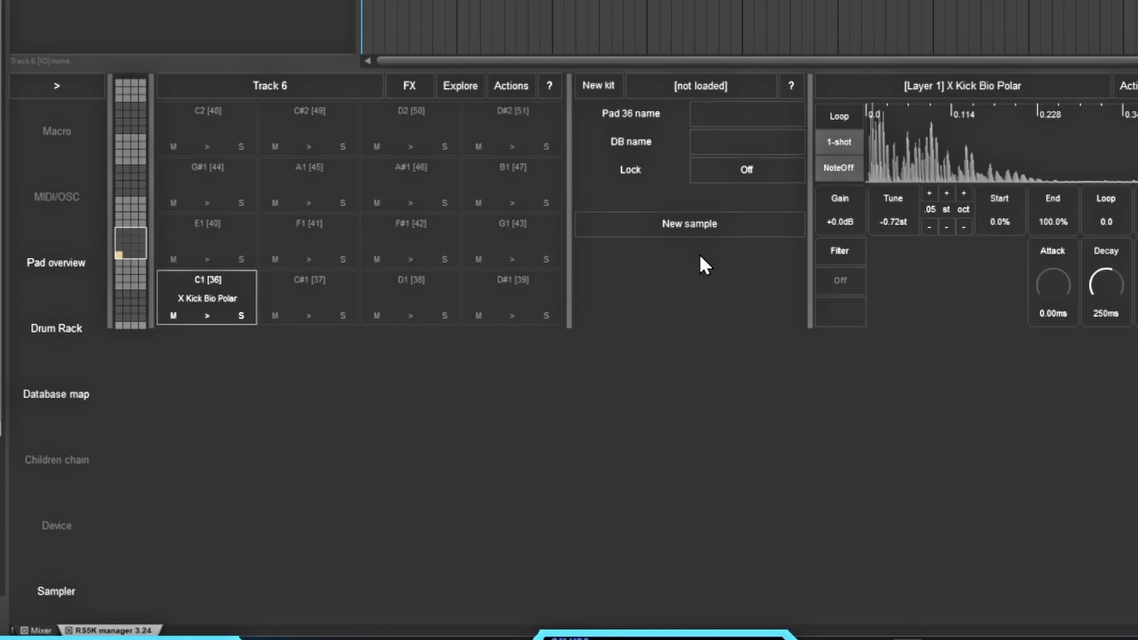
{"action": "left_click", "coordinate": [697, 93]}
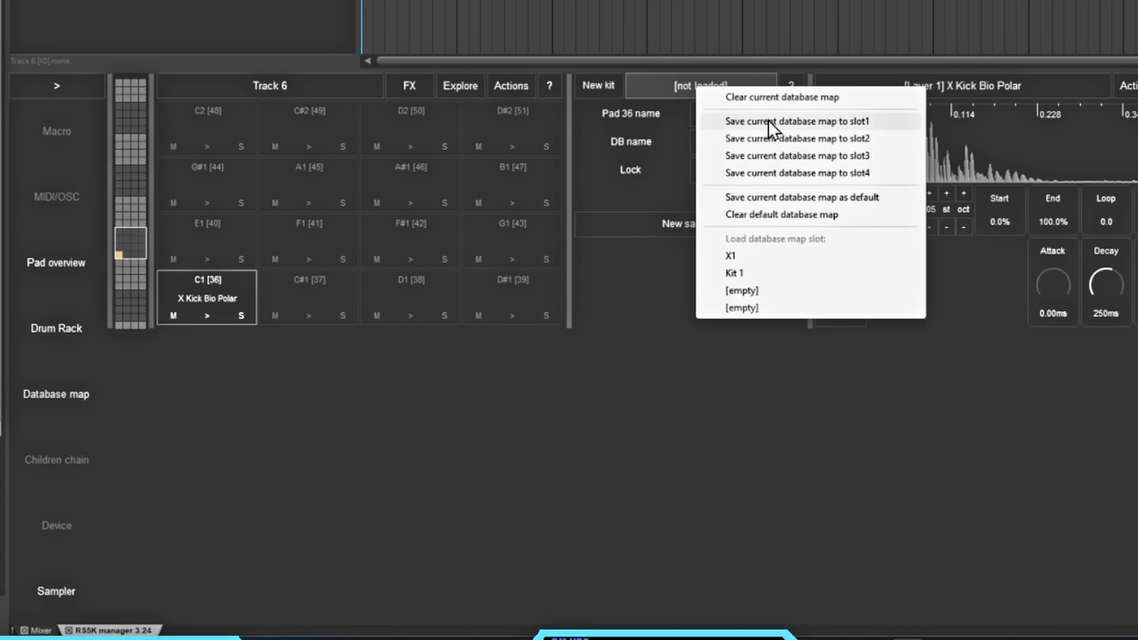
{"action": "left_click", "coordinate": [733, 257]}
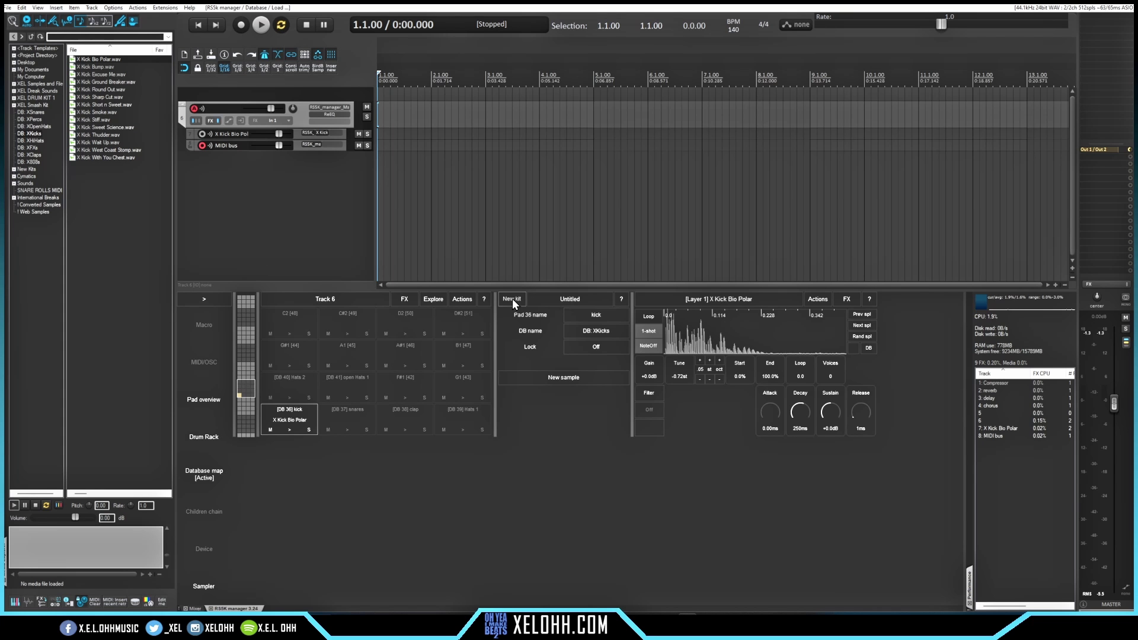
{"action": "left_click", "coordinate": [512, 300]}
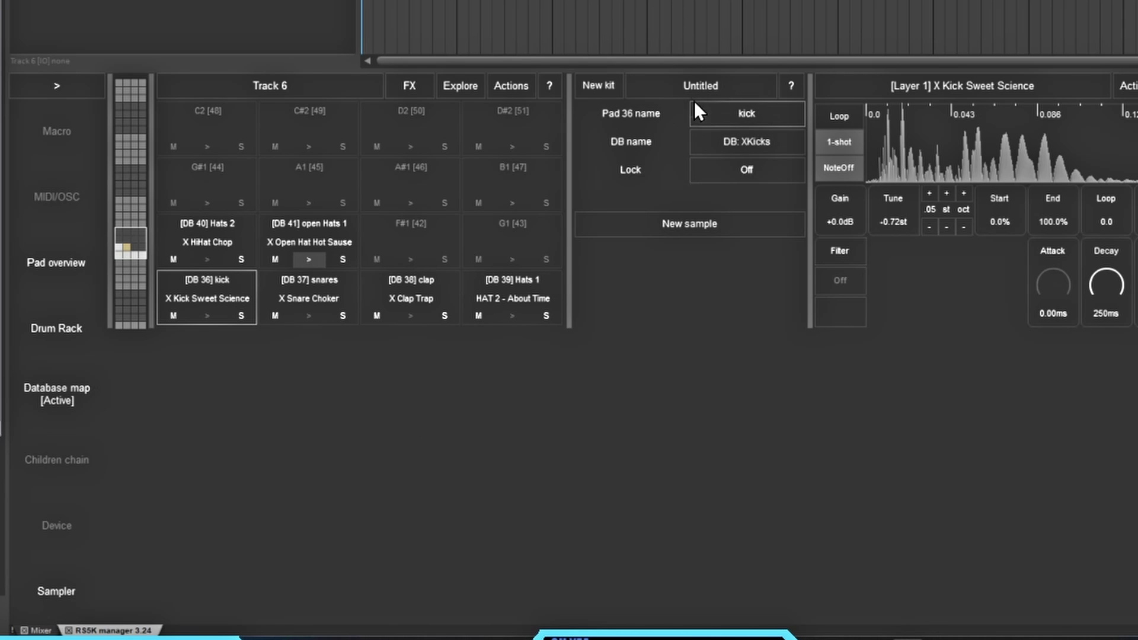
Look through the sample databases available for the kick pad and those assigned to the snares, clap and Hats 1 pads
{"action": "left_click", "coordinate": [743, 150]}
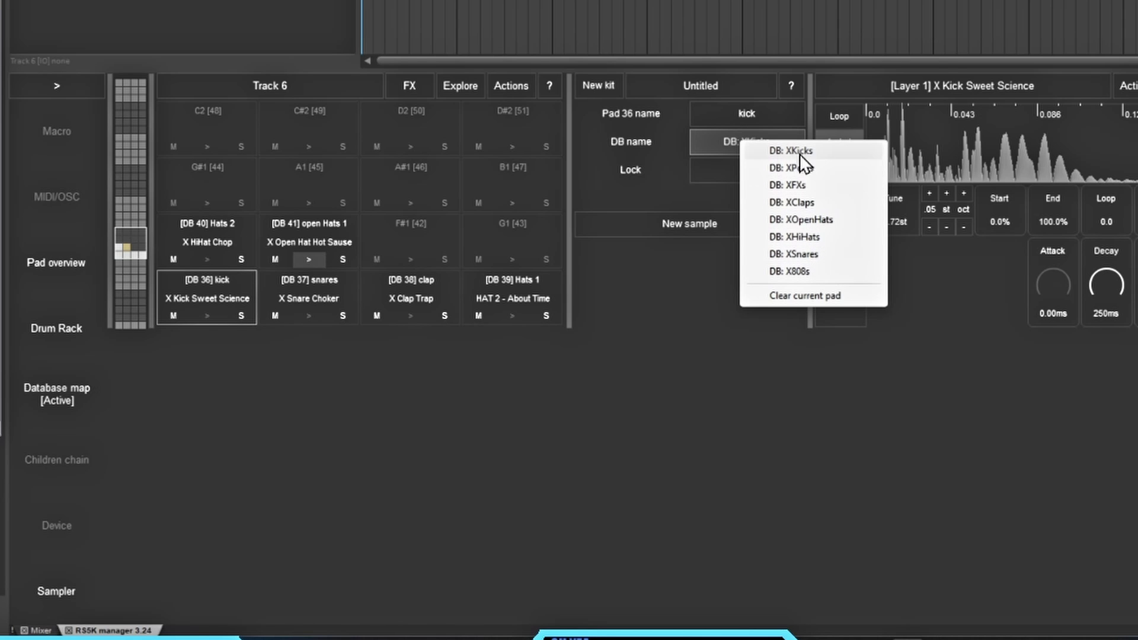
{"action": "left_click", "coordinate": [591, 140]}
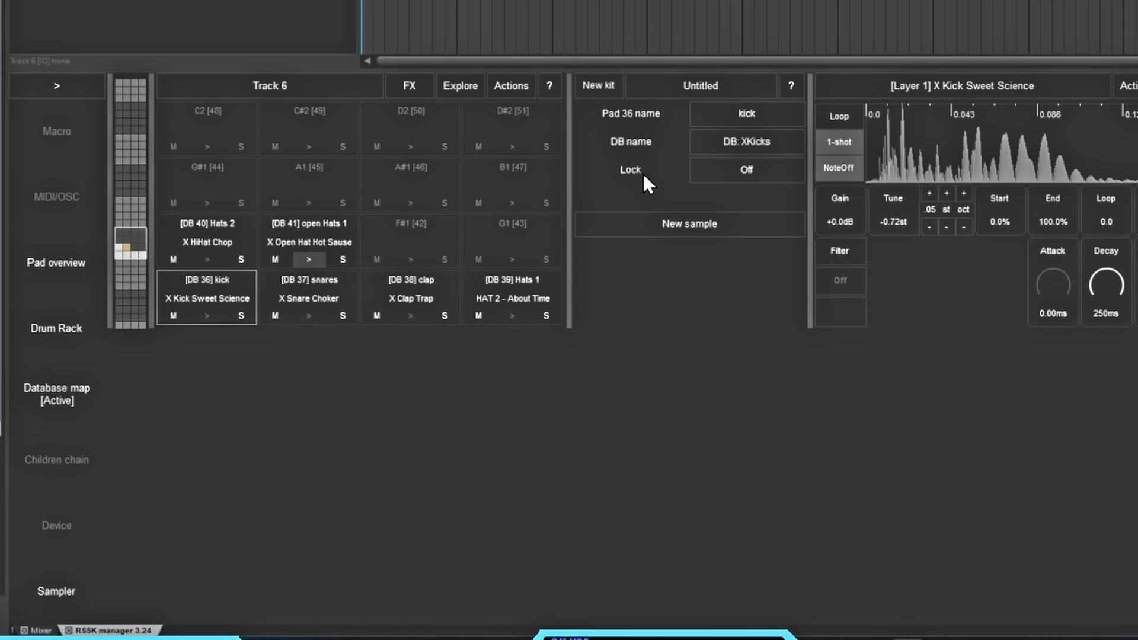
{"action": "left_click", "coordinate": [325, 284]}
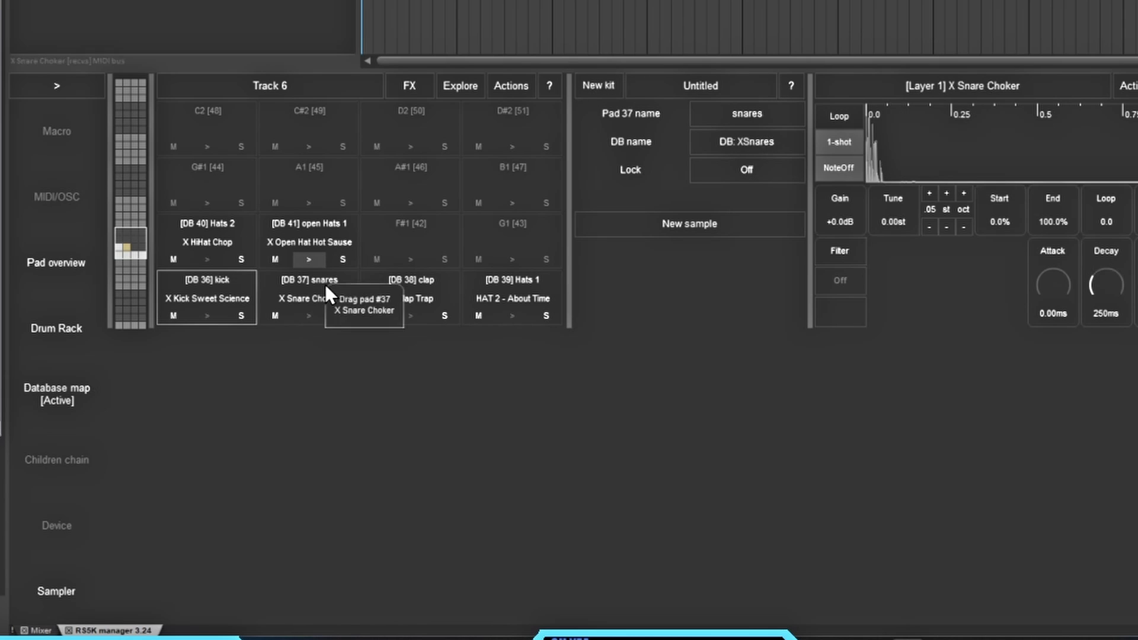
{"action": "left_click", "coordinate": [426, 285]}
{"action": "left_click", "coordinate": [493, 290]}
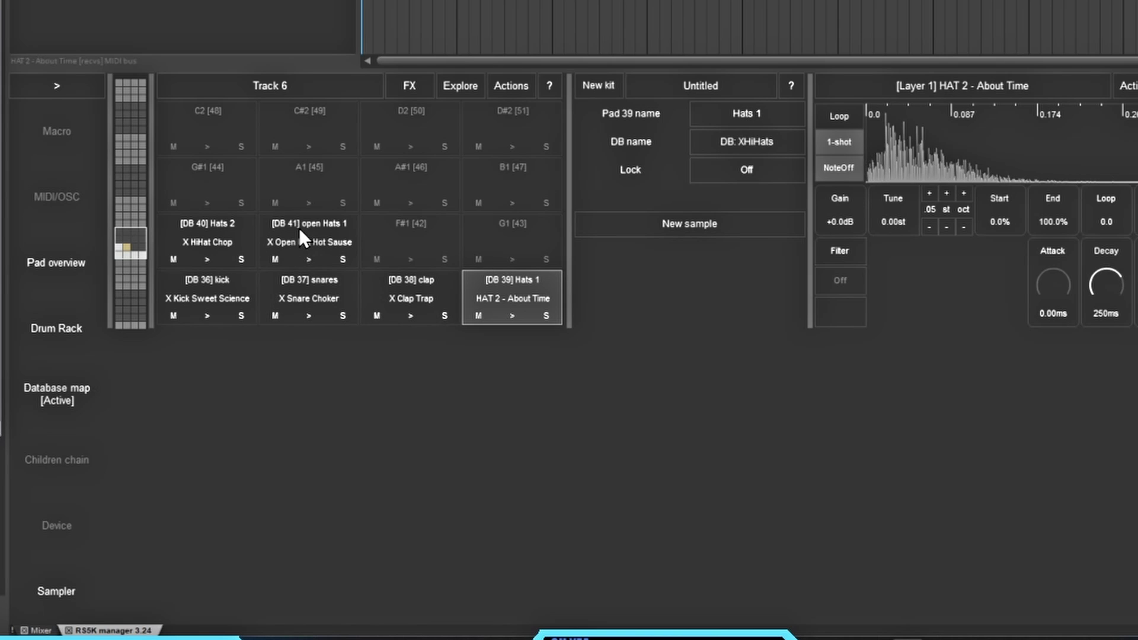
Swap the sample on the open Hats 1 pad twice for a new one from the XOpenHats database
{"action": "left_click", "coordinate": [302, 237]}
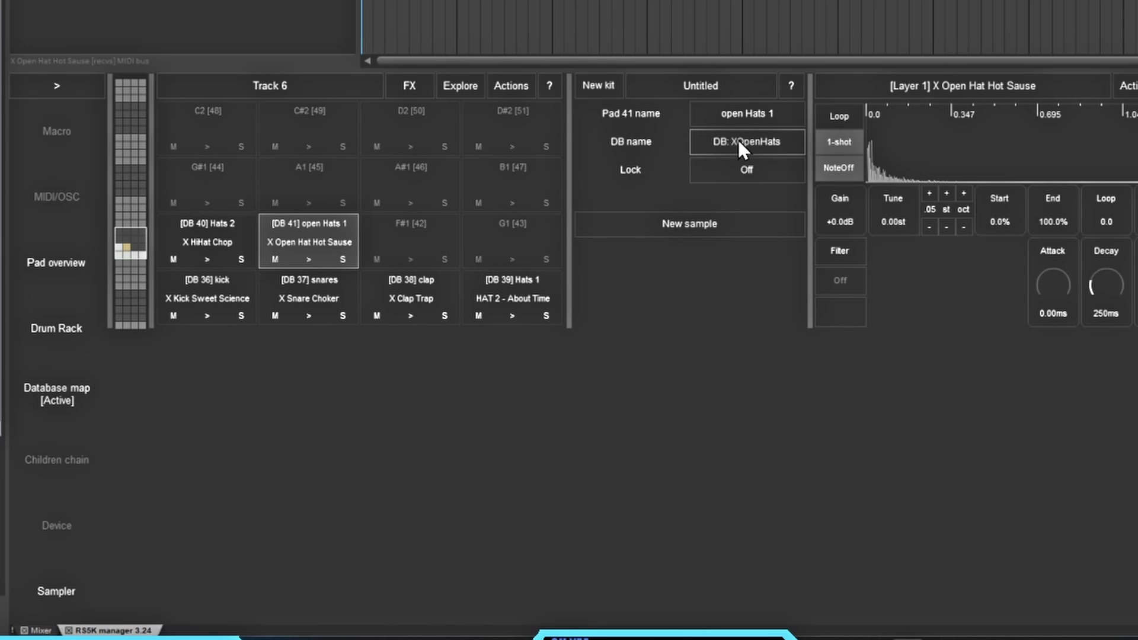
{"action": "left_click", "coordinate": [695, 223]}
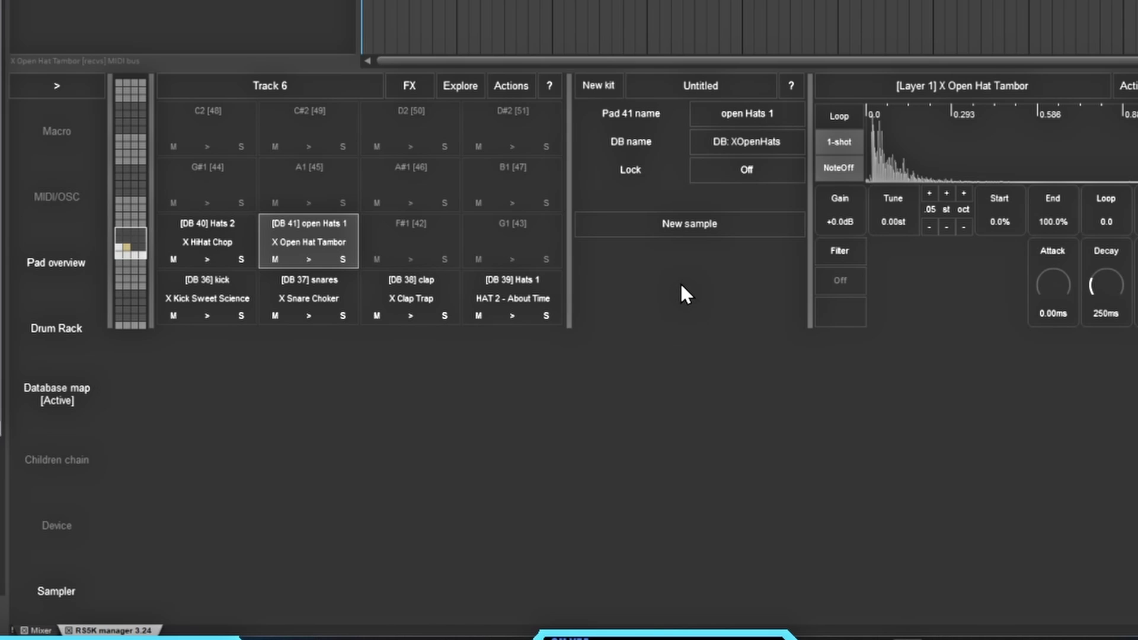
{"action": "left_click", "coordinate": [684, 225]}
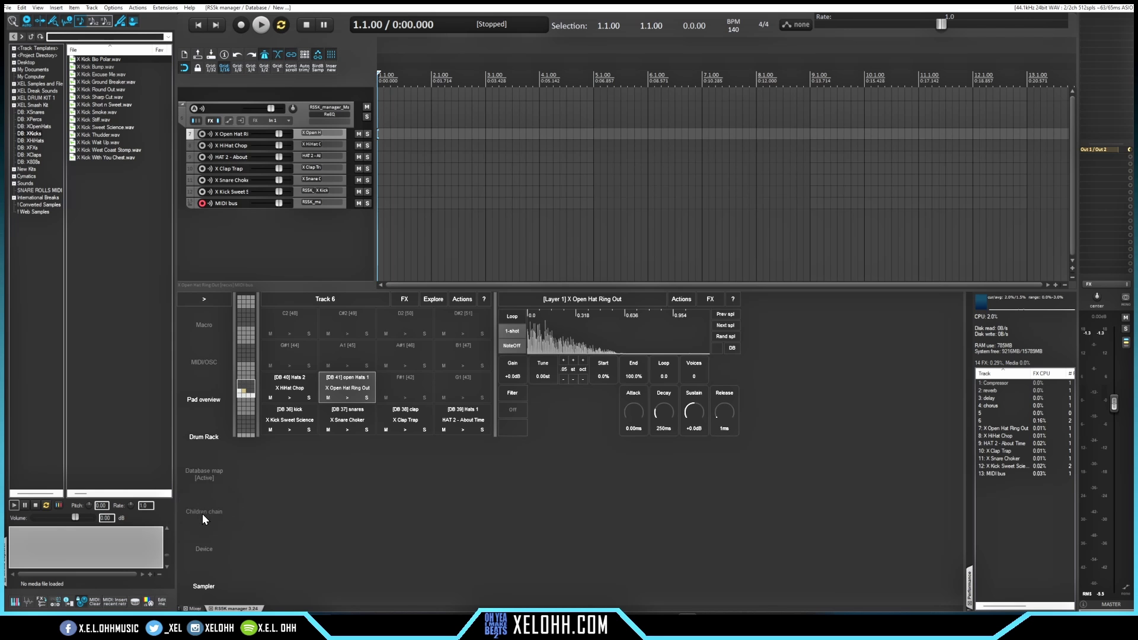
Show the Children chain section and examine the kick's choke group options and the chain's actions
{"action": "left_click", "coordinate": [202, 513]}
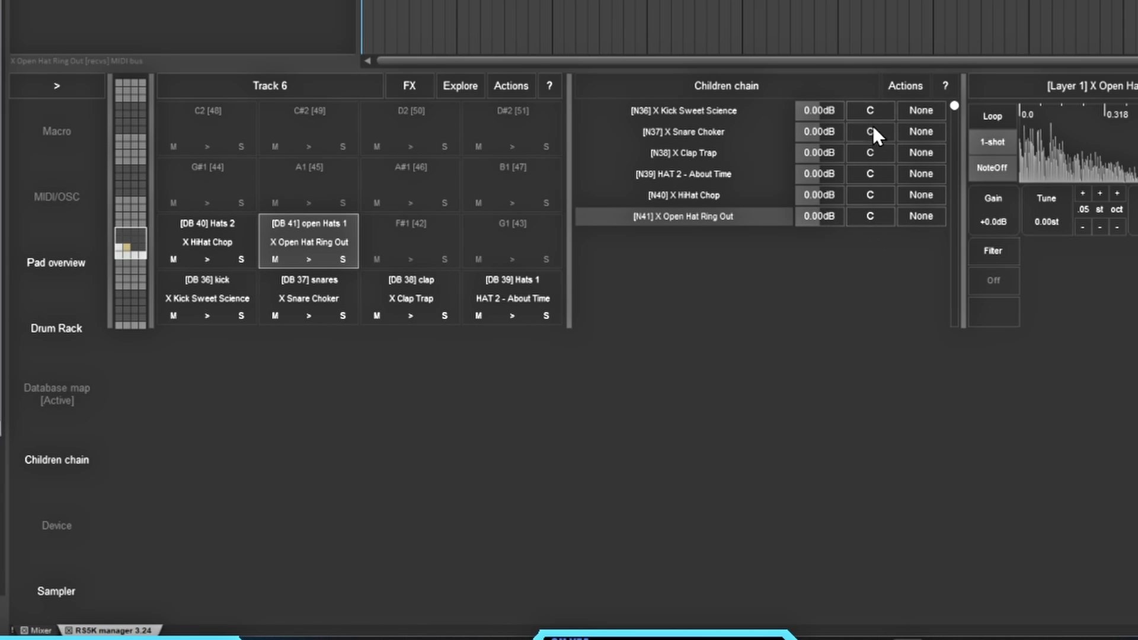
{"action": "left_click", "coordinate": [916, 110]}
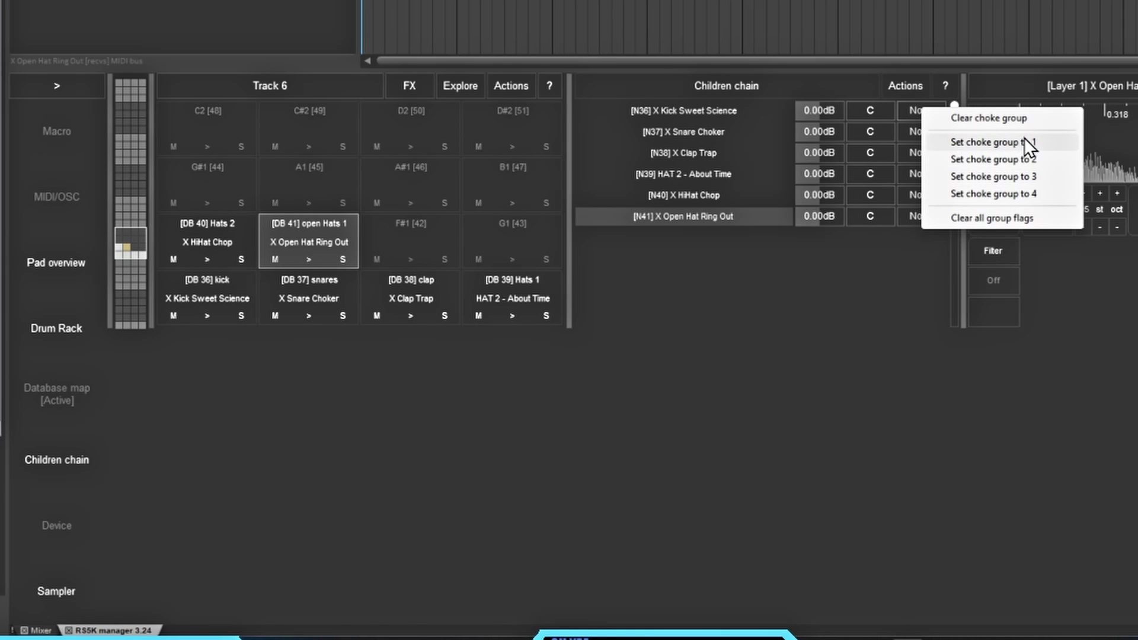
{"action": "left_click", "coordinate": [807, 283]}
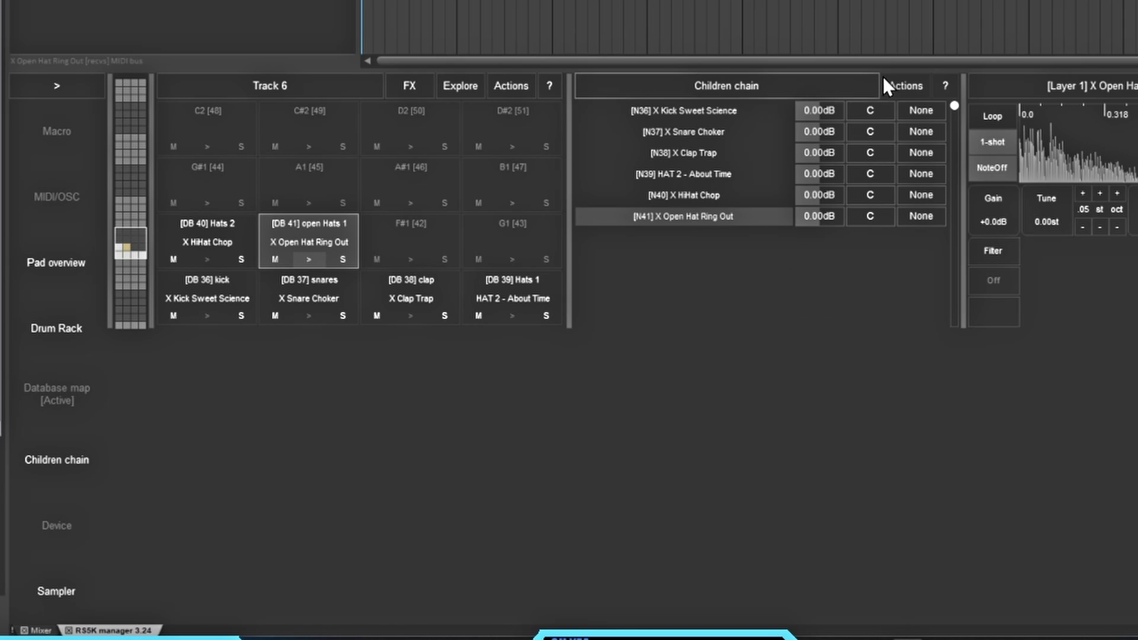
{"action": "left_click", "coordinate": [910, 86]}
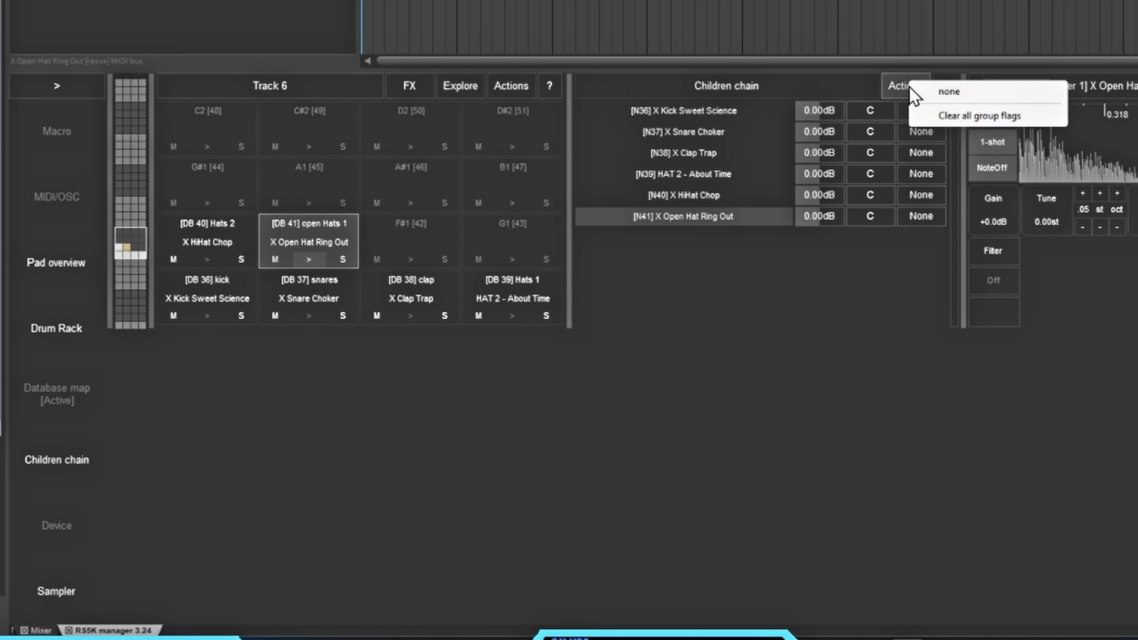
{"action": "left_click", "coordinate": [890, 86]}
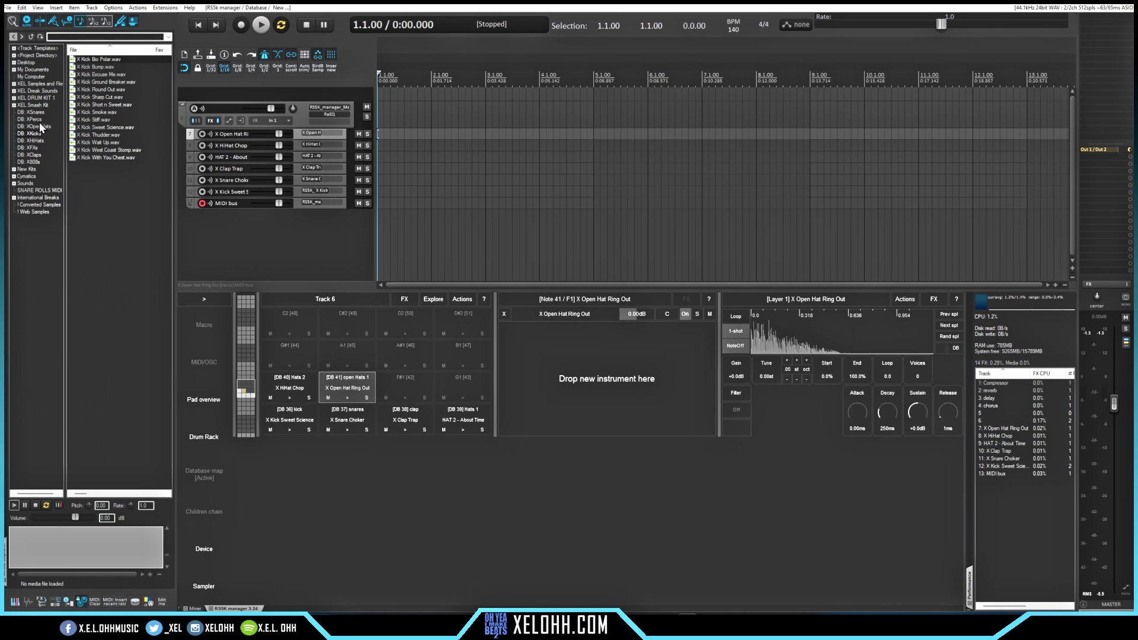
Audition X Perc Lil Bark.wav from the XPercs database and add it as a new instrument layer on the open Hats 1 pad
{"action": "left_click", "coordinate": [34, 119]}
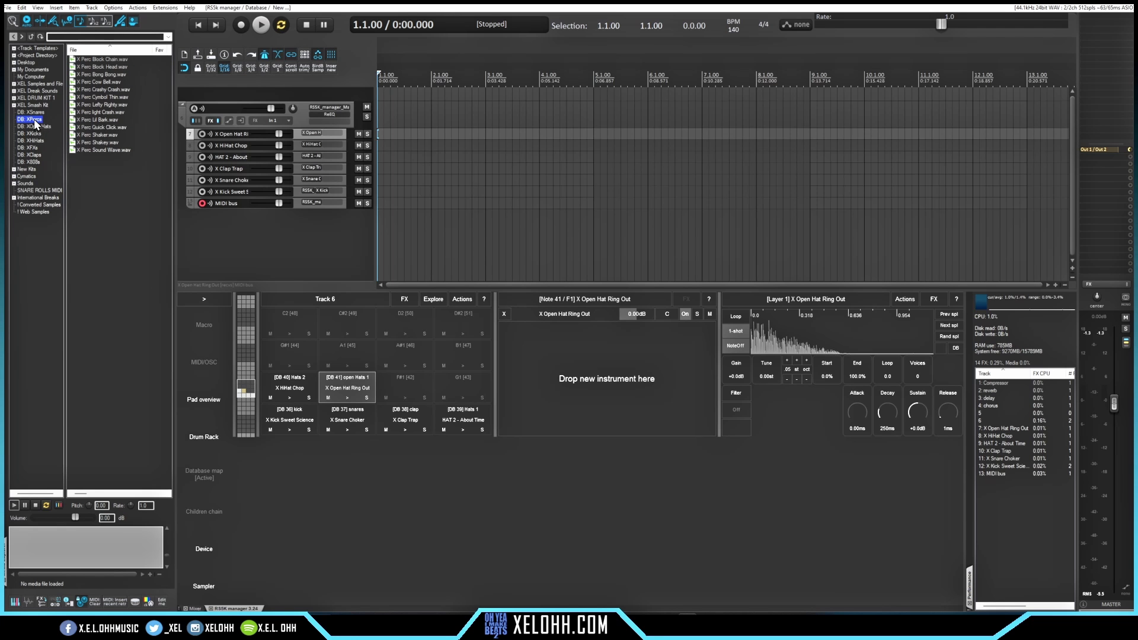
{"action": "left_click", "coordinate": [105, 120]}
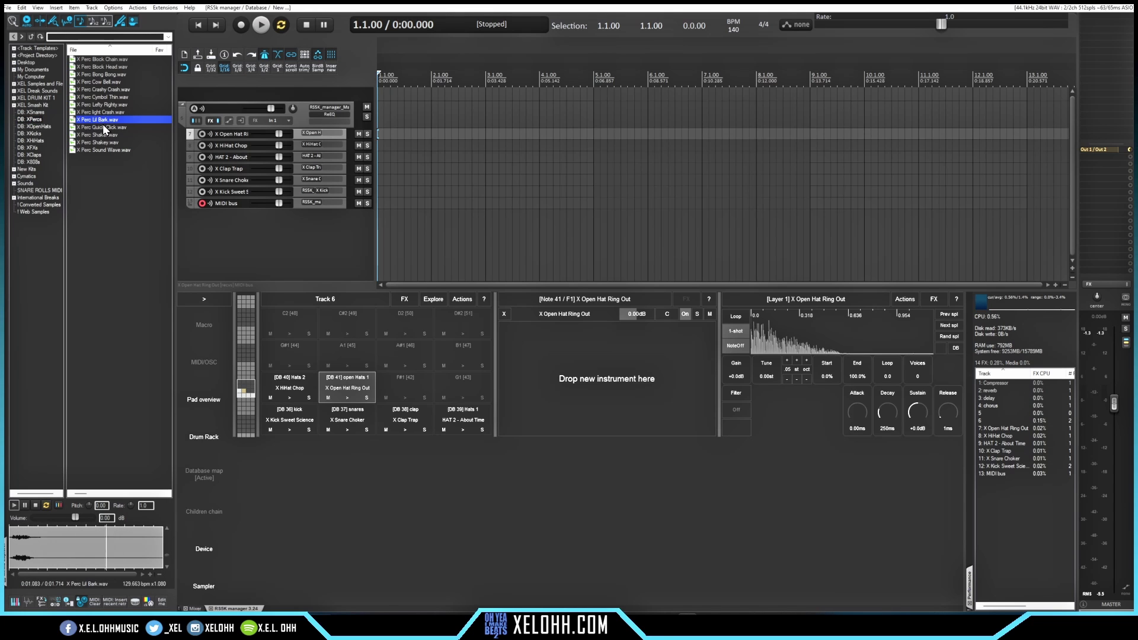
{"action": "left_click_drag", "start_coordinate": [98, 121], "coordinate": [595, 363]}
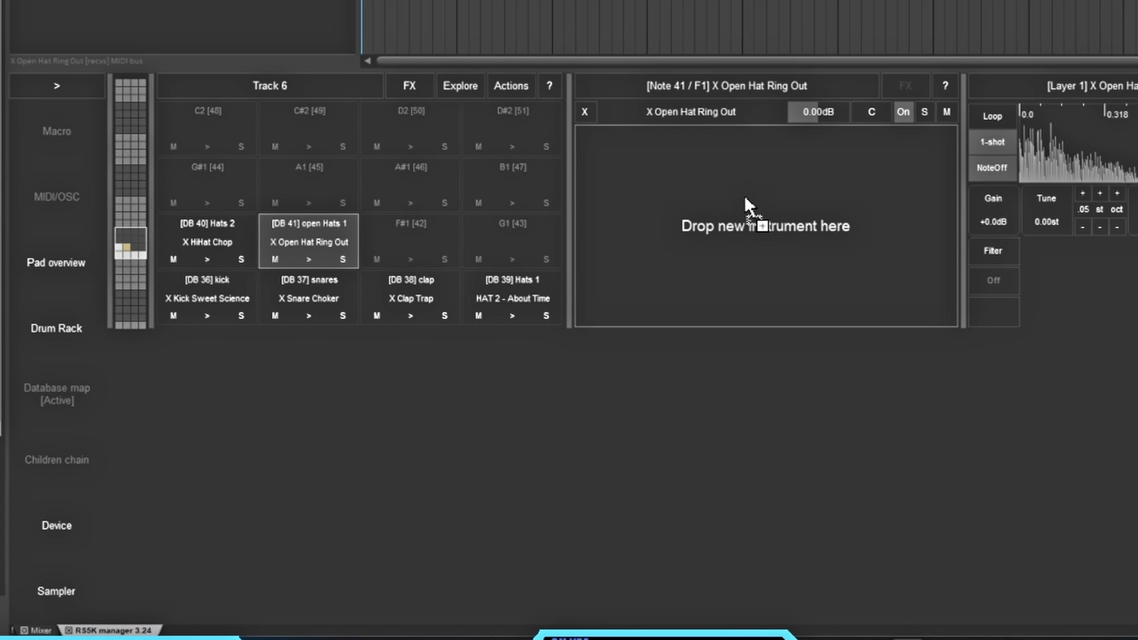
{"action": "left_click_drag", "start_coordinate": [744, 194], "coordinate": [745, 198]}
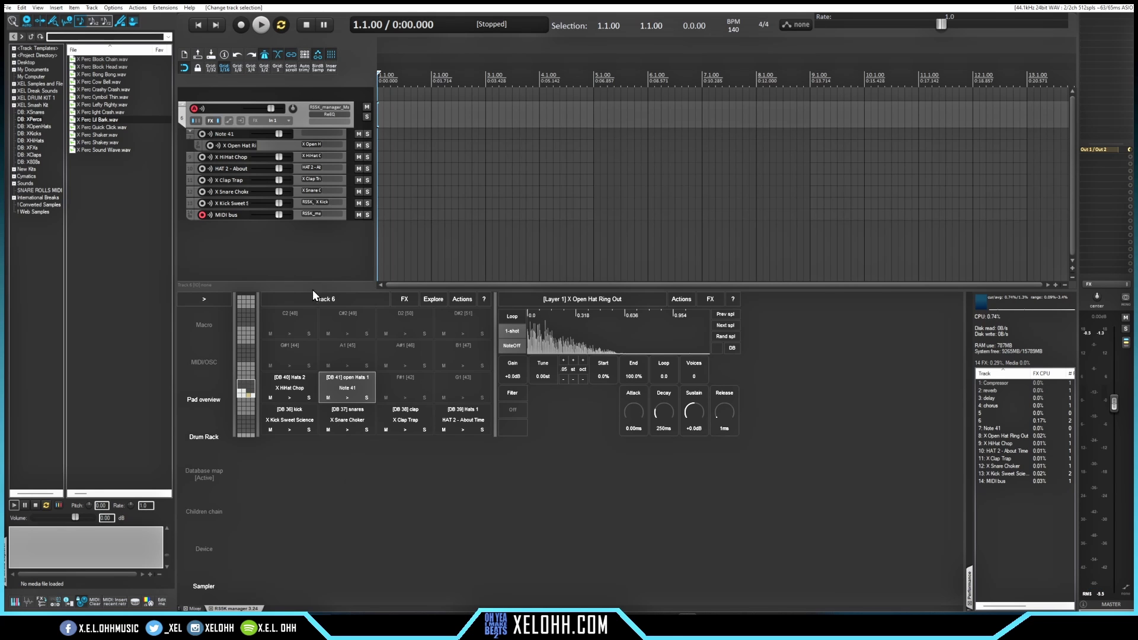
Save all the drum rack's tracks, including the MIDI bus, as the track template "youtube 1" in the RS%K Manager Kits folder
{"action": "left_click", "coordinate": [296, 216], "text": "shift"}
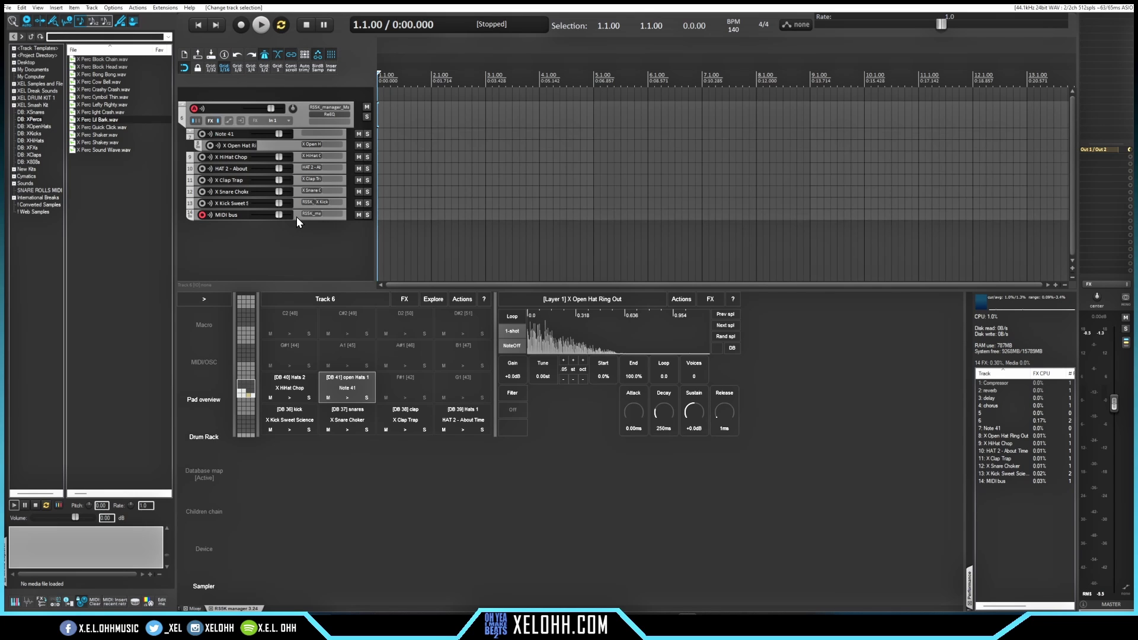
{"action": "right_click", "coordinate": [300, 119]}
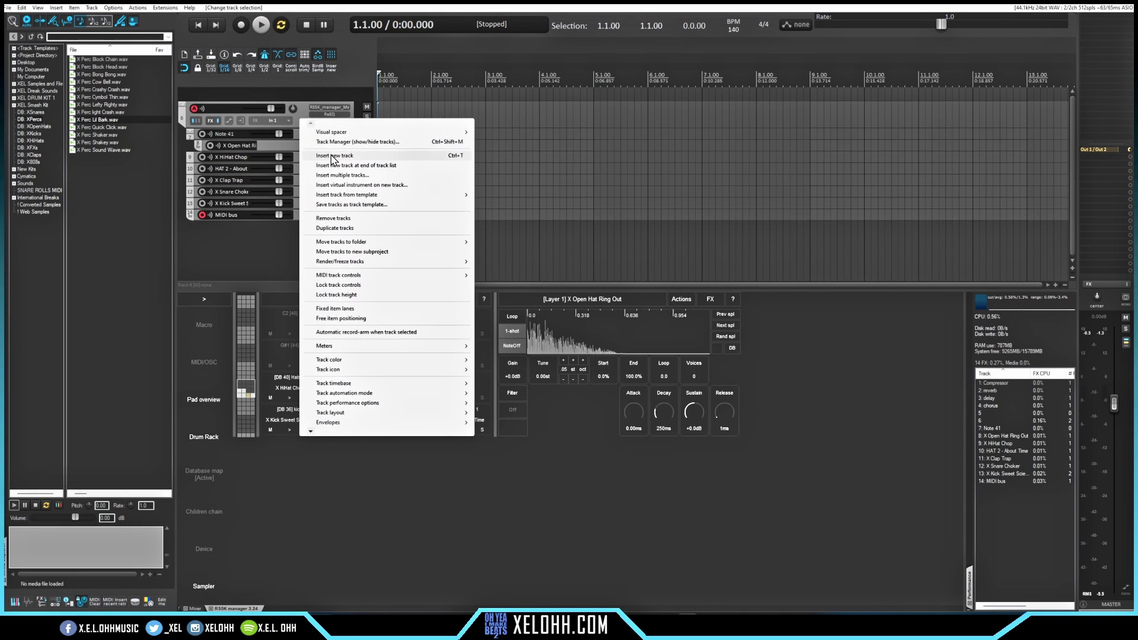
{"action": "left_click", "coordinate": [363, 205]}
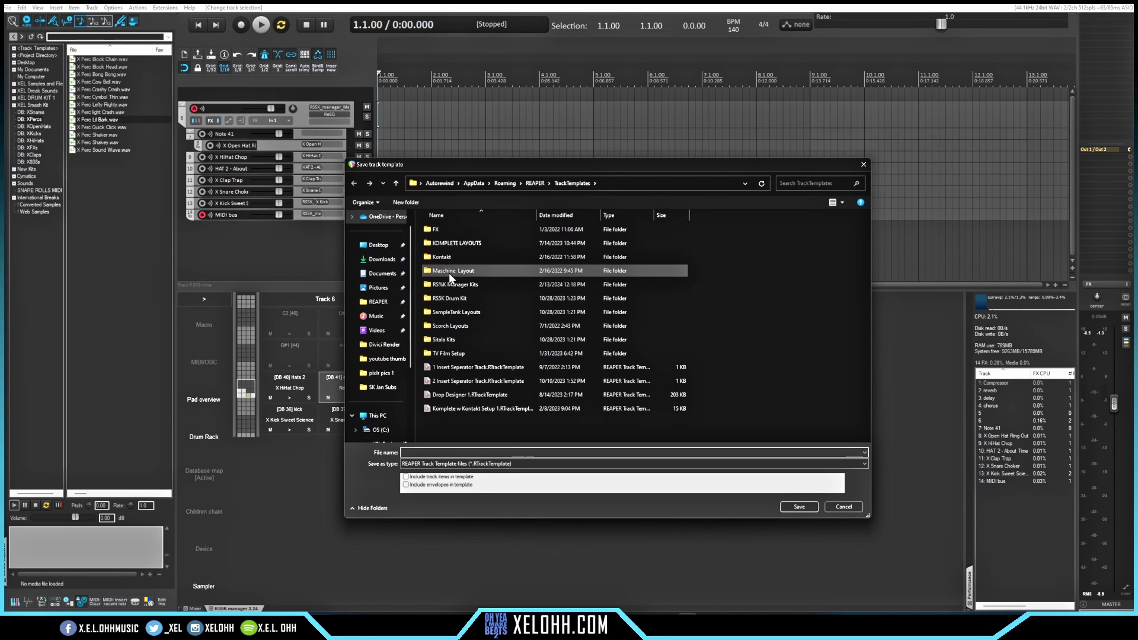
{"action": "double_click", "coordinate": [464, 282]}
{"action": "left_click", "coordinate": [426, 452]}
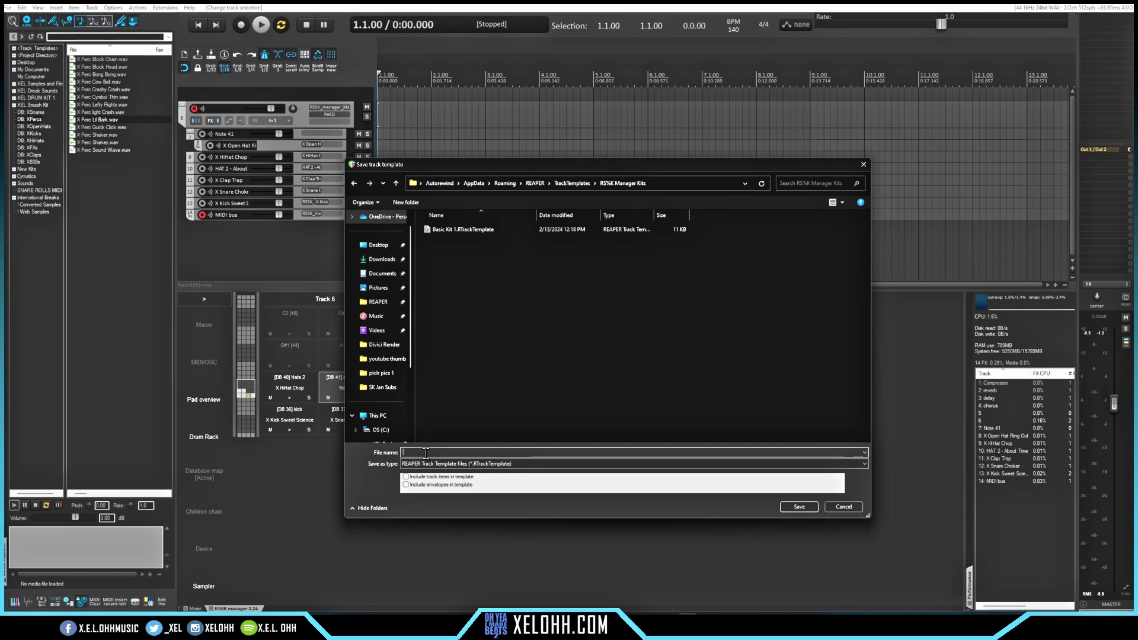
{"action": "type", "text": "youtube 1"}
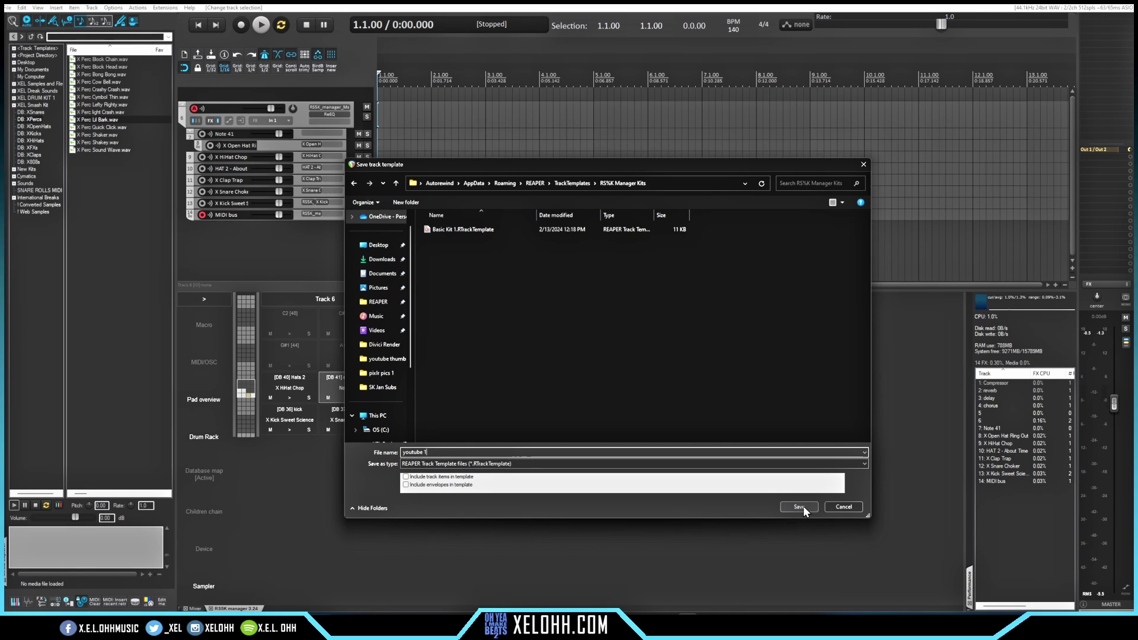
{"action": "left_click", "coordinate": [802, 506]}
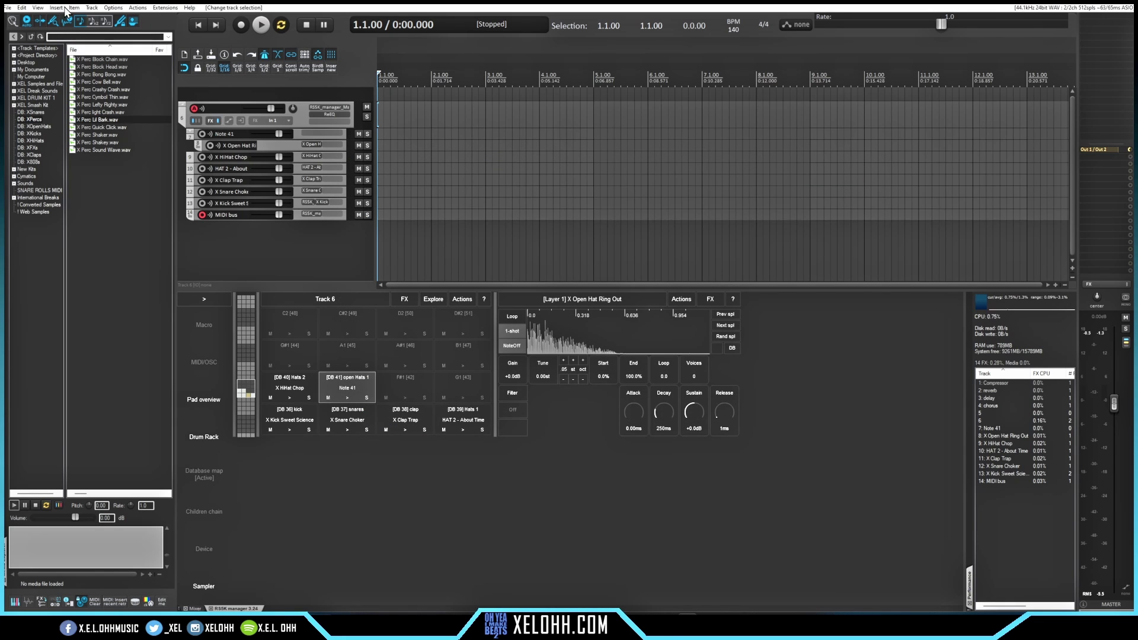
Open a new project tab, insert the track template "youtube 1" from the RS%K Manager Kits folder, and select the rack's parent track
{"action": "left_click", "coordinate": [7, 8]}
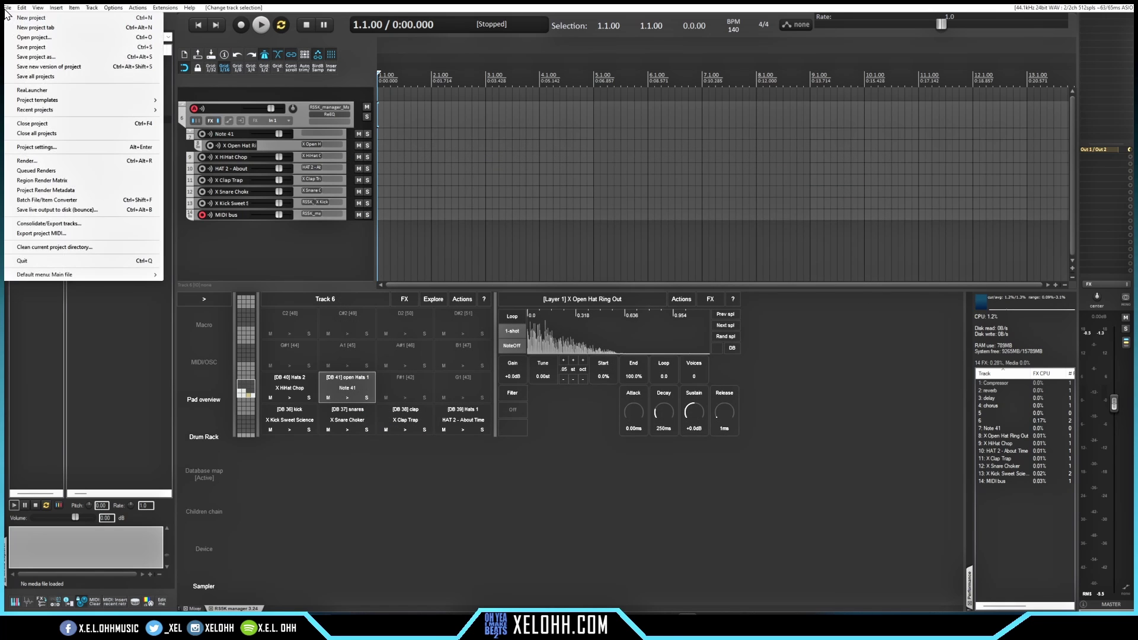
{"action": "left_click", "coordinate": [34, 29]}
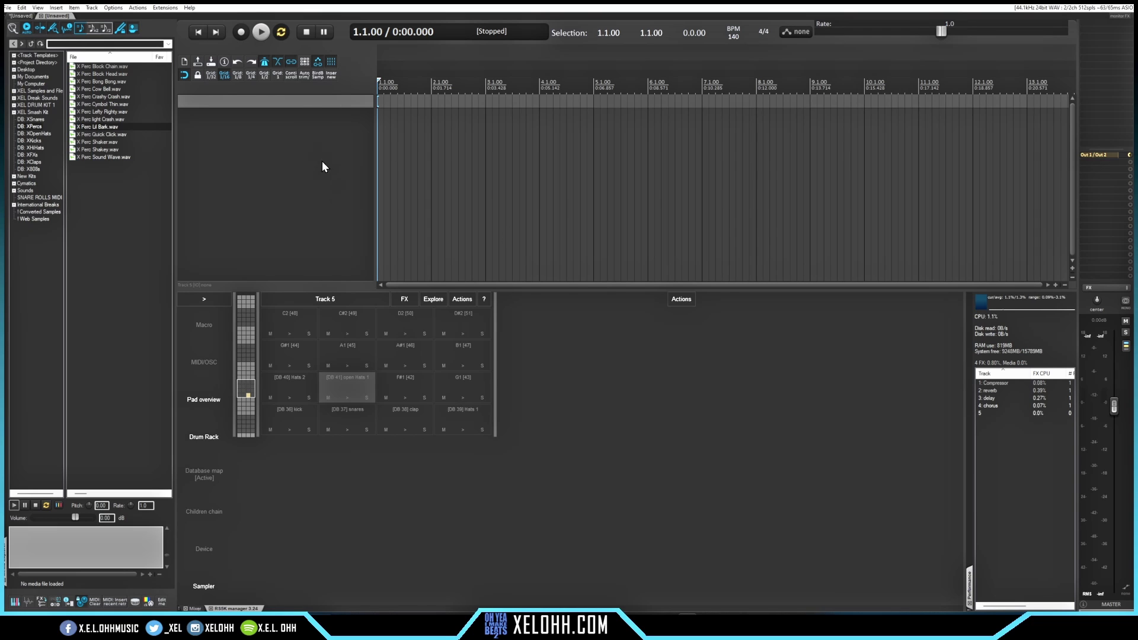
{"action": "right_click", "coordinate": [281, 121]}
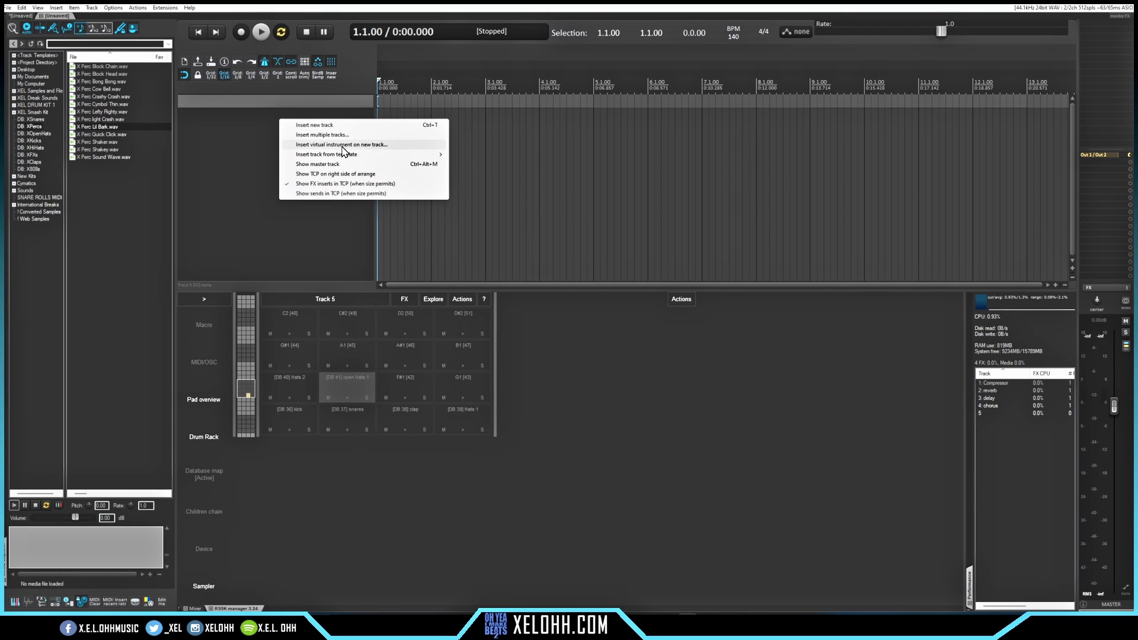
{"action": "mouse_move", "coordinate": [344, 154]}
{"action": "mouse_move", "coordinate": [517, 201]}
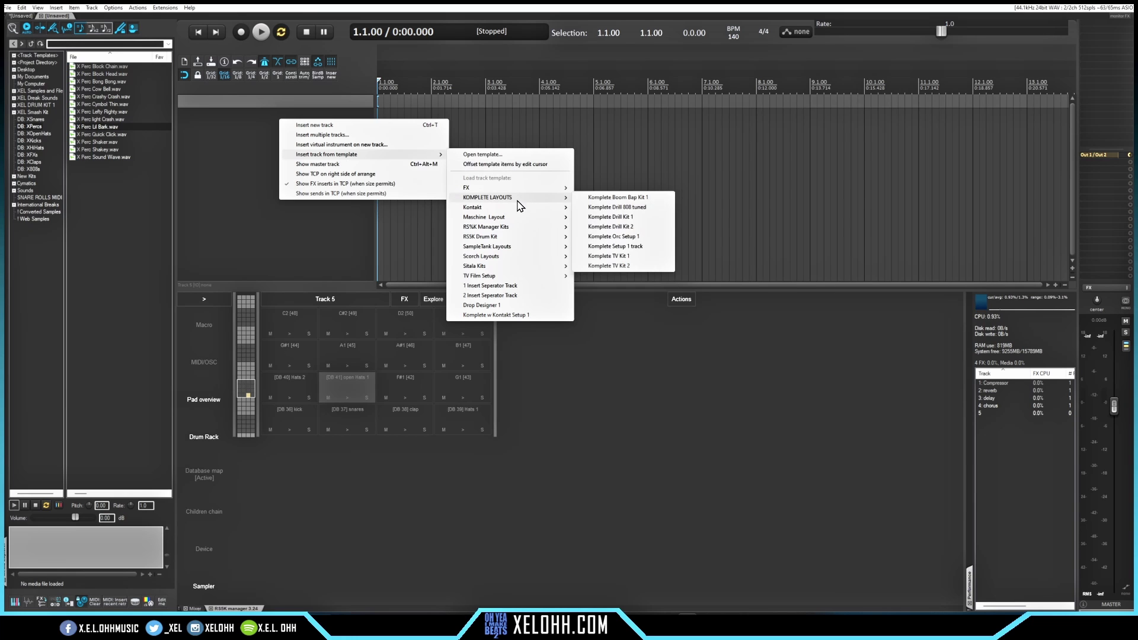
{"action": "mouse_move", "coordinate": [510, 227]}
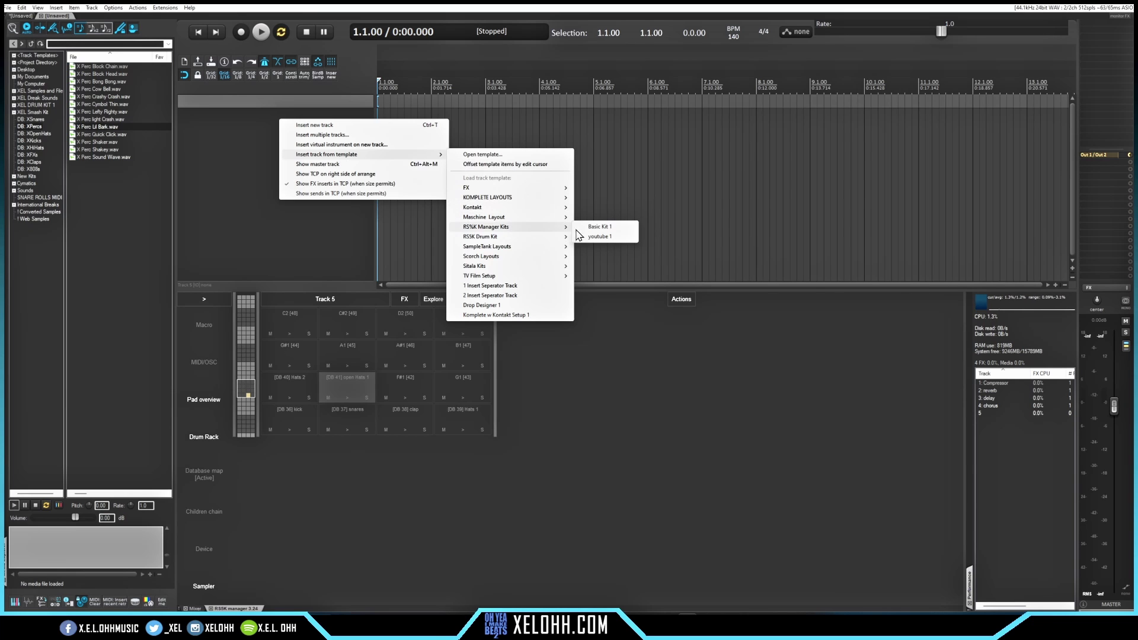
{"action": "left_click", "coordinate": [605, 237]}
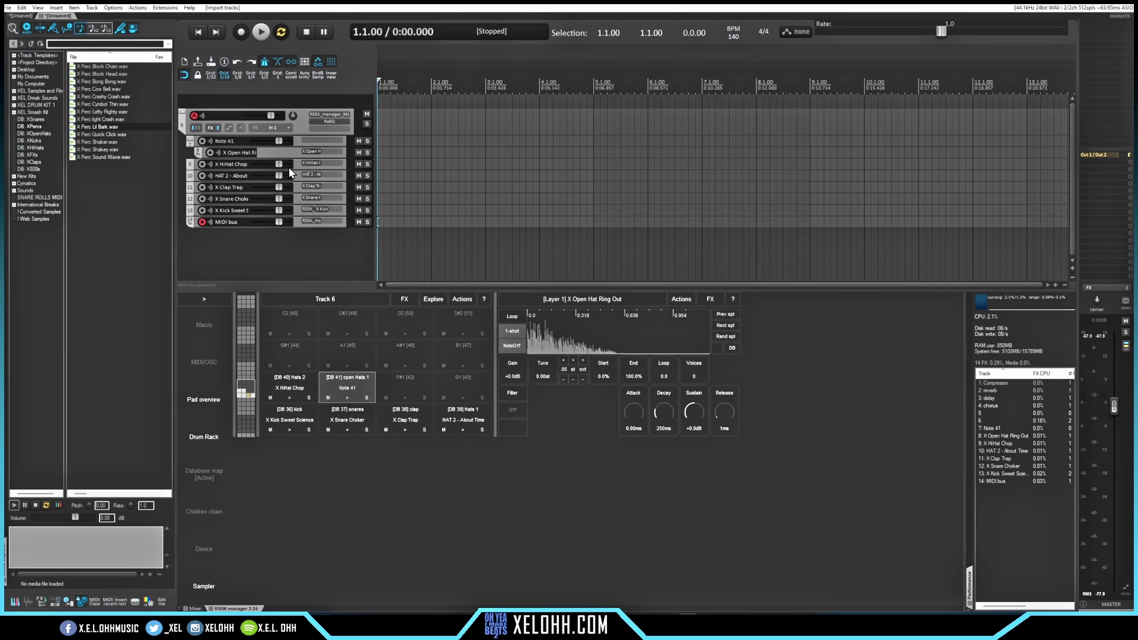
{"action": "left_click", "coordinate": [289, 242]}
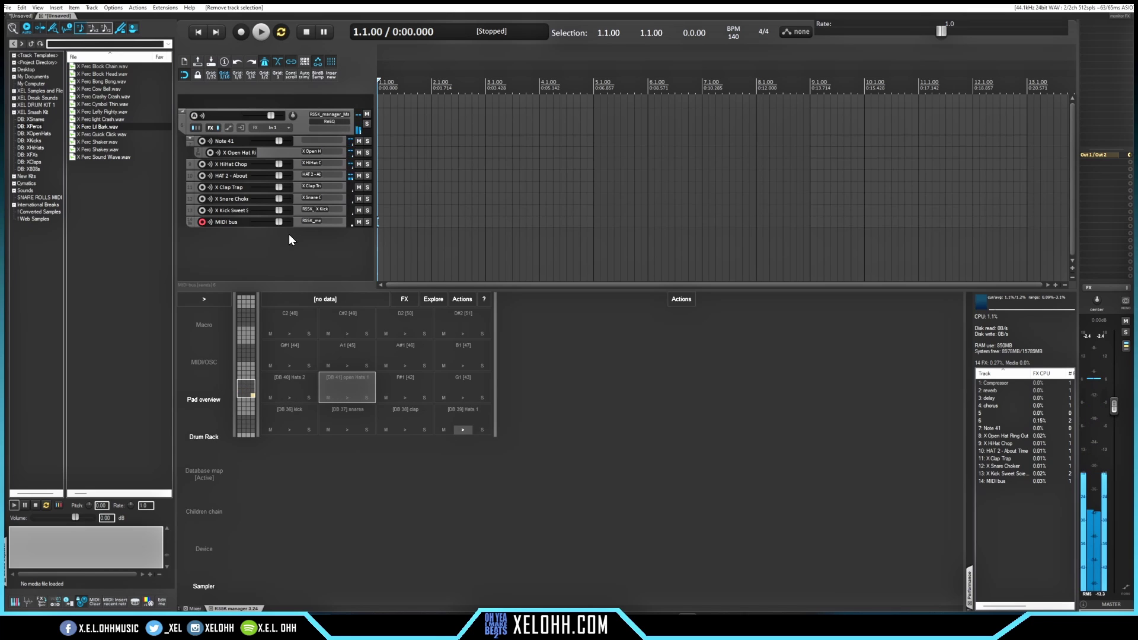
{"action": "left_click", "coordinate": [297, 125]}
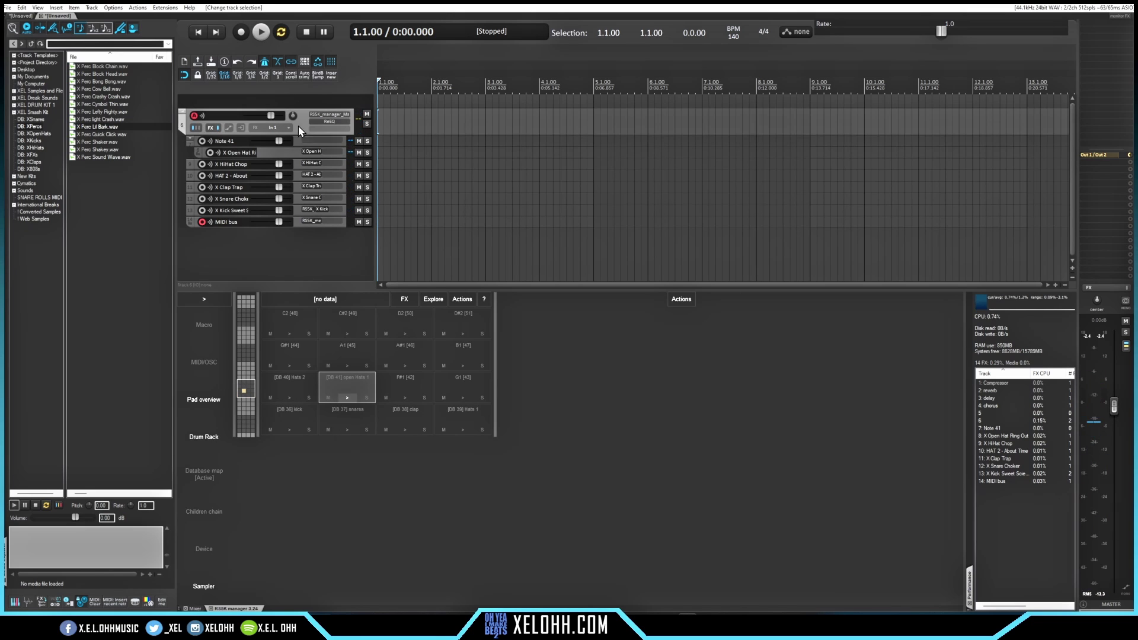
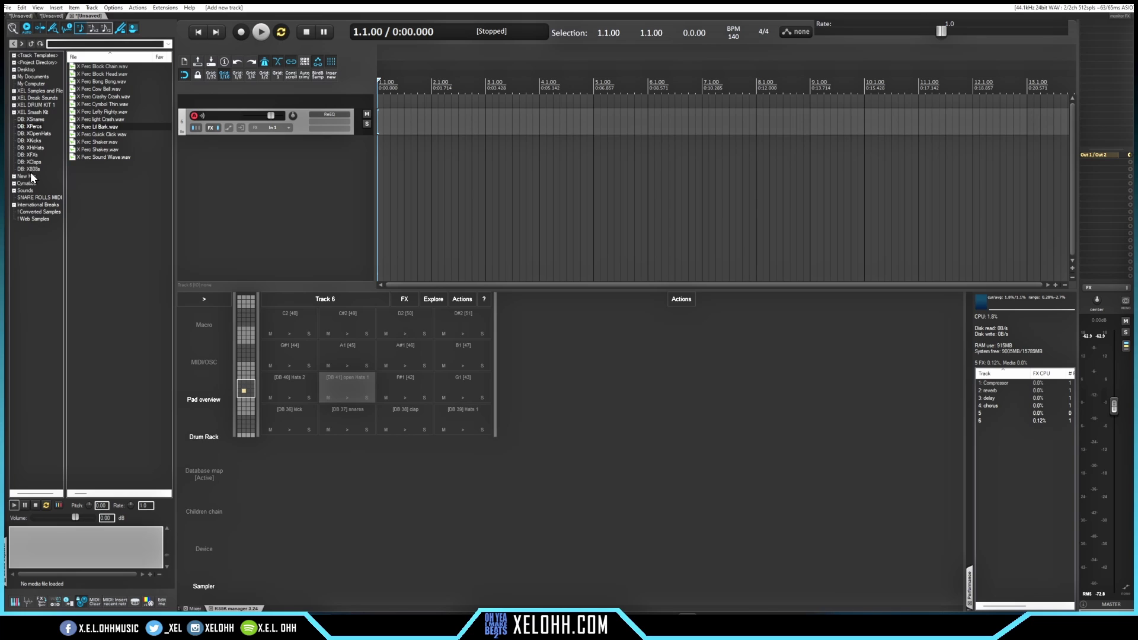
Place X Kick Bio Polar.wav from the XKicks database on pad C1 and clear the current database map
{"action": "left_click", "coordinate": [35, 140]}
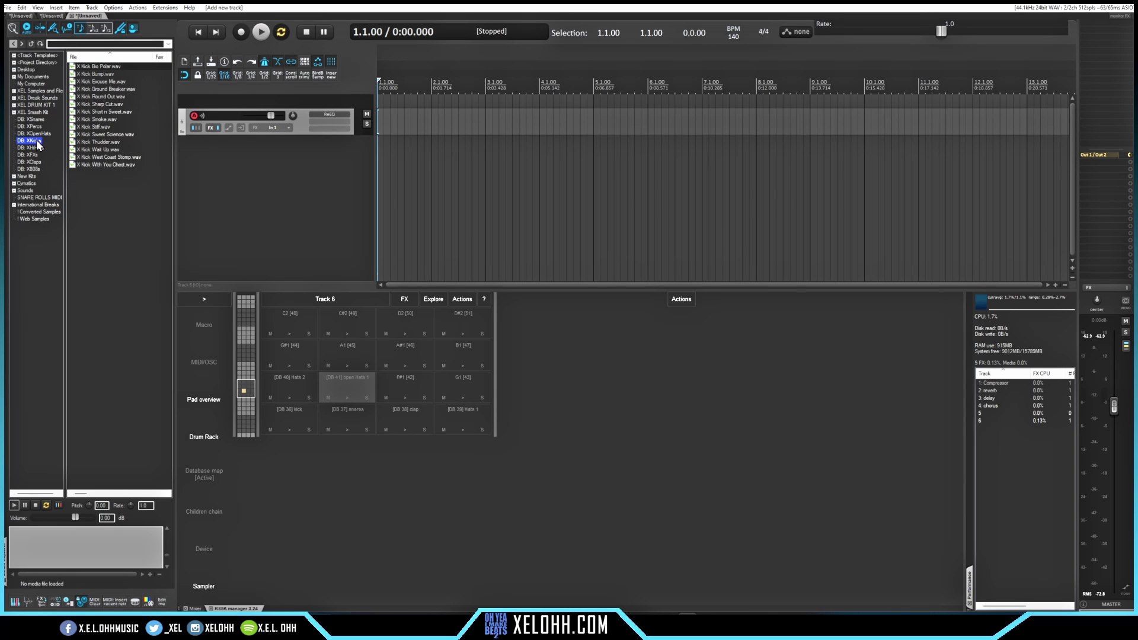
{"action": "left_click_drag", "start_coordinate": [98, 66], "coordinate": [287, 411]}
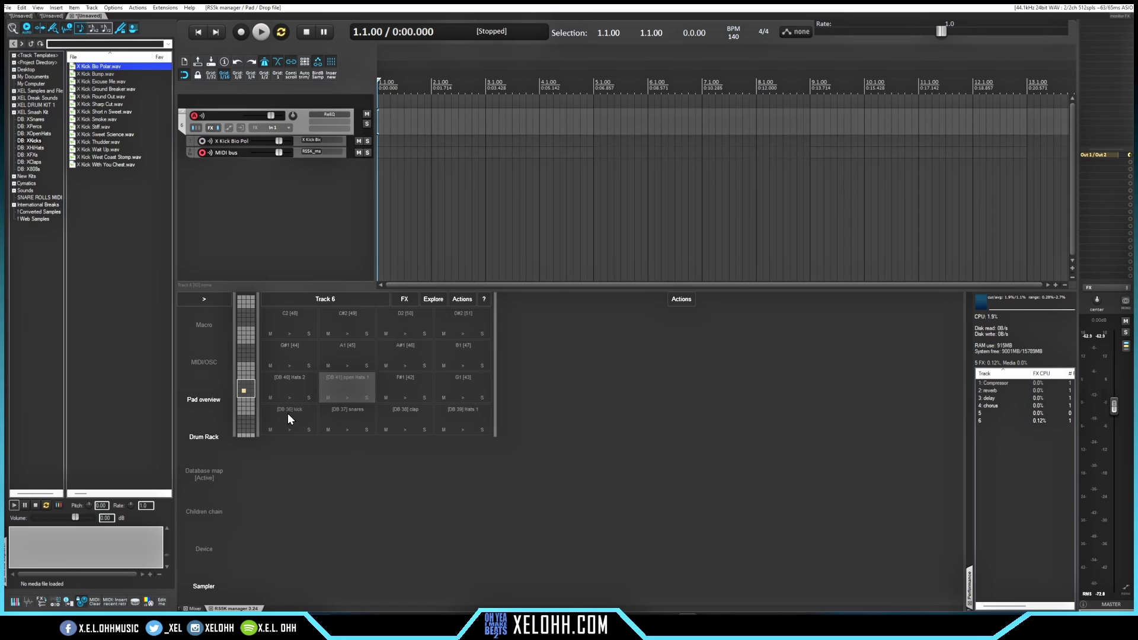
{"action": "left_click", "coordinate": [212, 475]}
{"action": "left_click", "coordinate": [561, 300]}
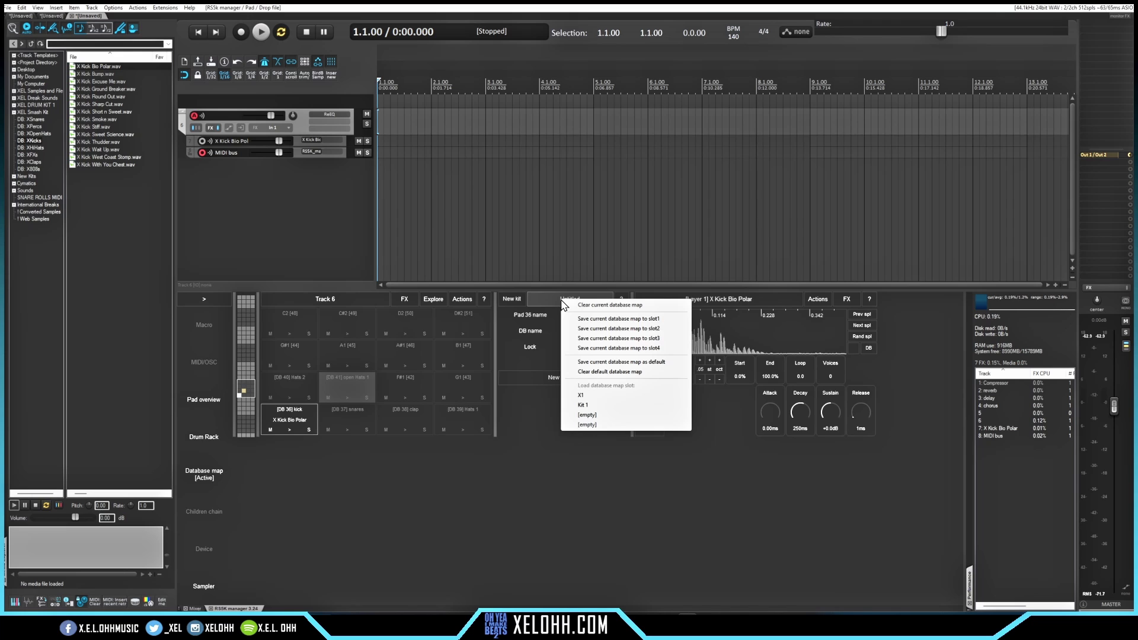
{"action": "left_click", "coordinate": [611, 305]}
Place X Clap Leave Me Alone.wav from XClaps on pad C#1 and X Snare Choker.wav from XSnares on pad D1
{"action": "left_click", "coordinate": [31, 163]}
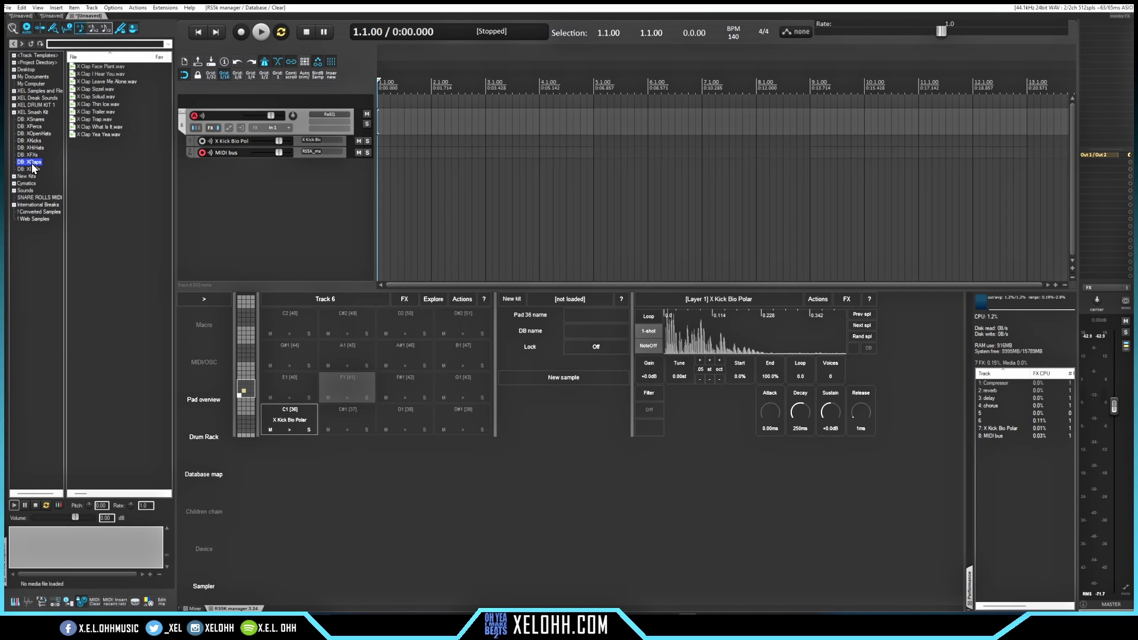
{"action": "left_click_drag", "start_coordinate": [99, 80], "coordinate": [326, 387]}
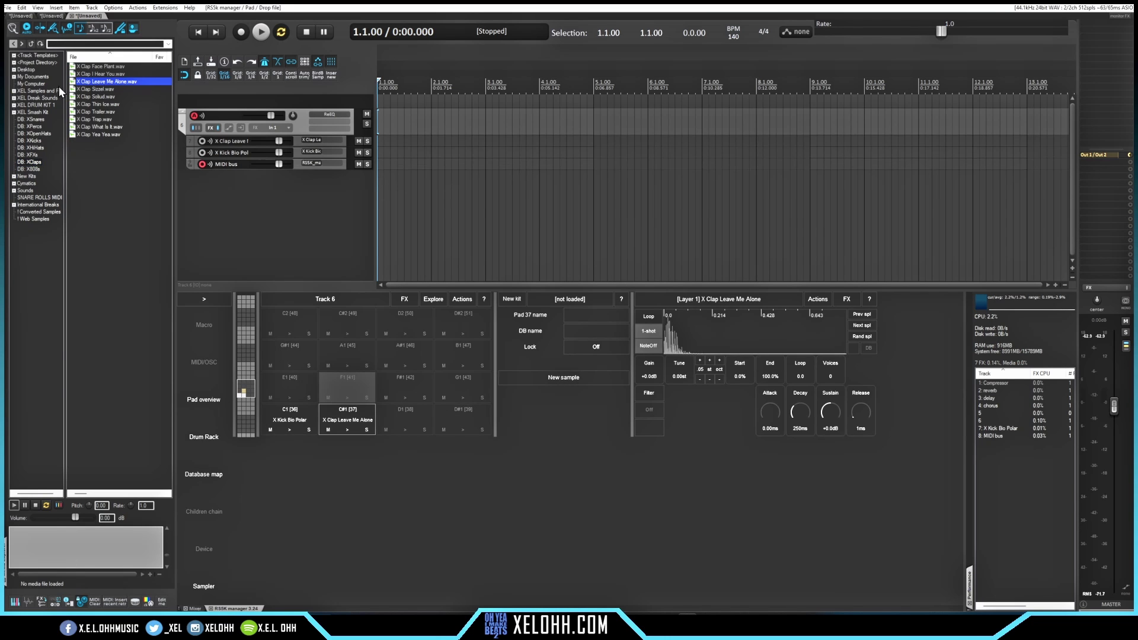
{"action": "left_click", "coordinate": [31, 120]}
{"action": "left_click_drag", "start_coordinate": [104, 74], "coordinate": [407, 413]}
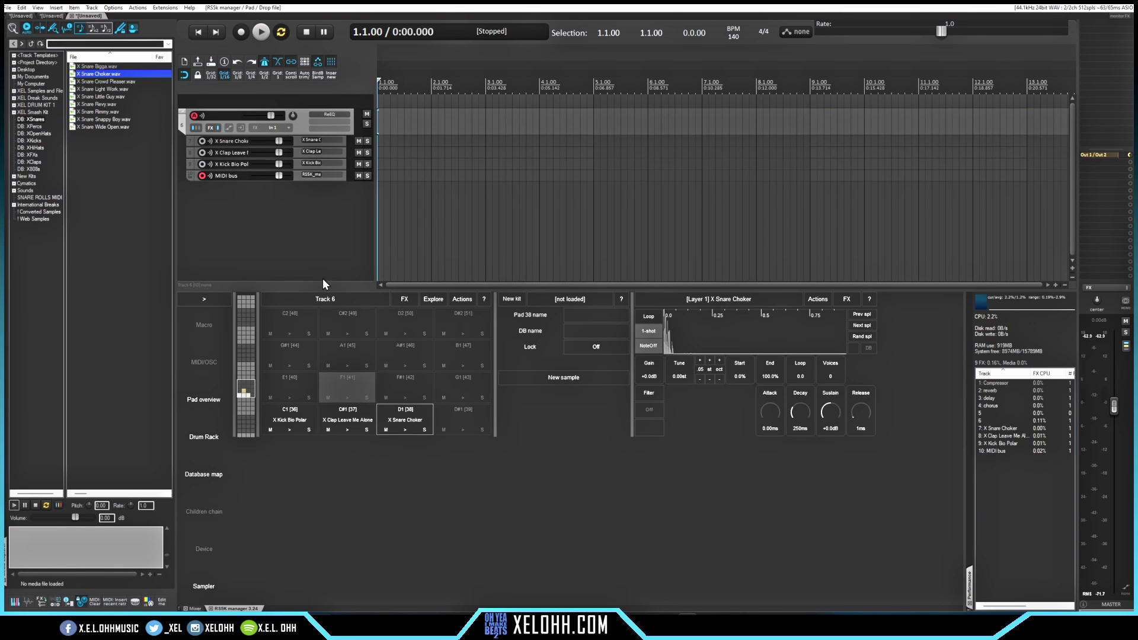
Place X HiHat Drippin Out.wav on pad D#1 and X HiHat Droplet.wav on pad E1, both from the XHiHats database
{"action": "left_click", "coordinate": [32, 148]}
{"action": "left_click_drag", "start_coordinate": [103, 89], "coordinate": [469, 409]}
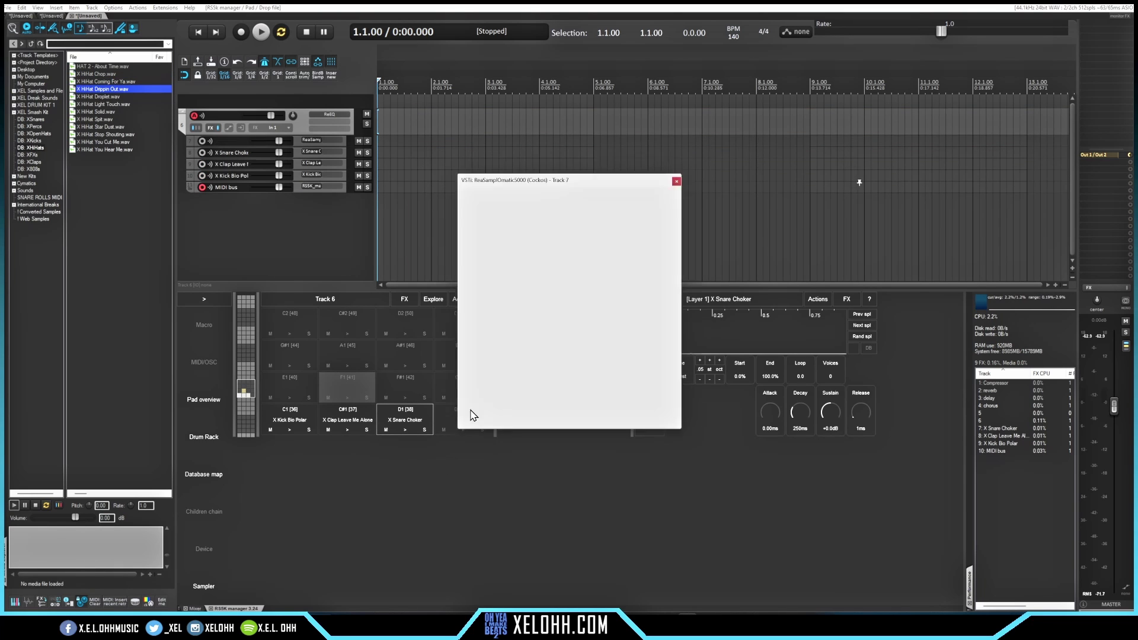
{"action": "left_click", "coordinate": [105, 97]}
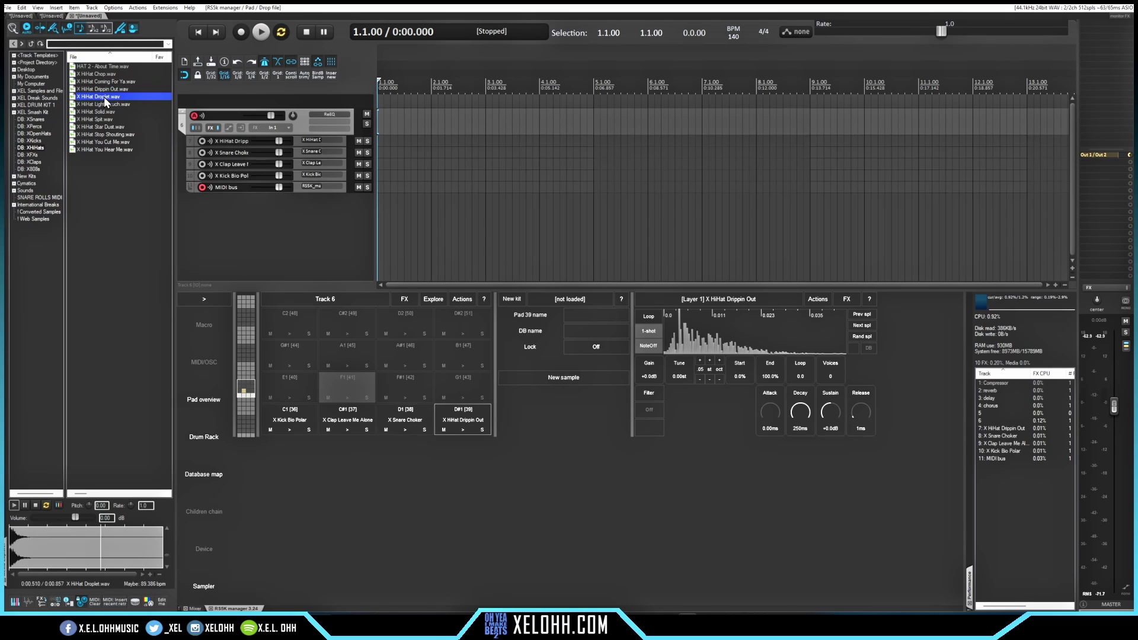
{"action": "left_click_drag", "start_coordinate": [104, 97], "coordinate": [285, 382]}
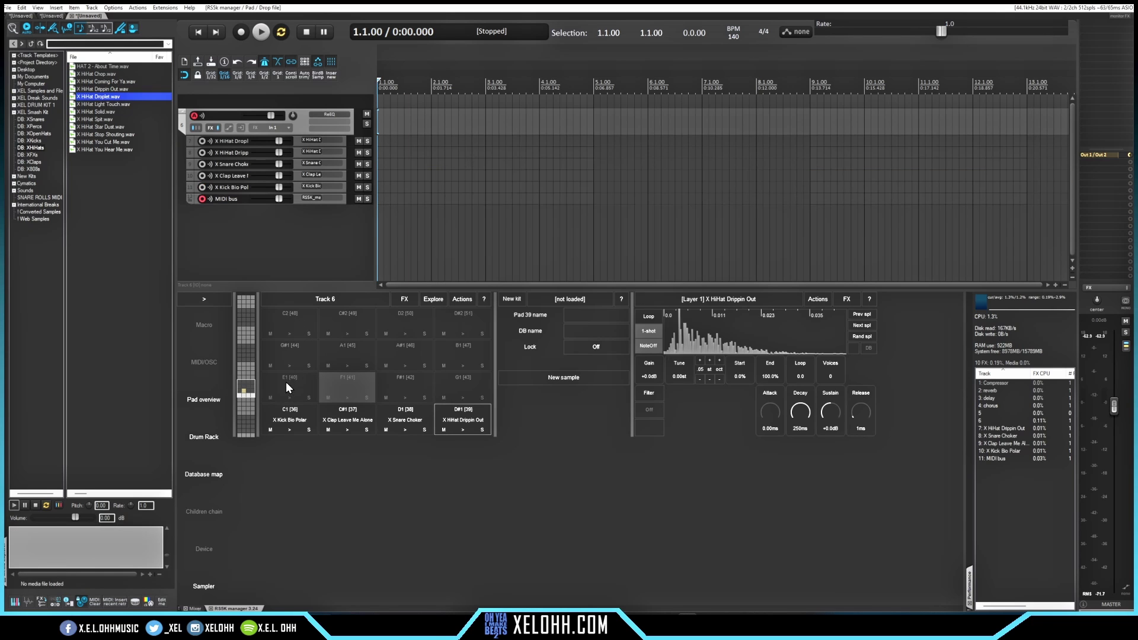
Place X Open Hat Breaker.wav from the XOpenHats database on pad F1
{"action": "left_click", "coordinate": [38, 134]}
{"action": "left_click", "coordinate": [114, 67]}
{"action": "left_click_drag", "start_coordinate": [115, 67], "coordinate": [346, 386]}
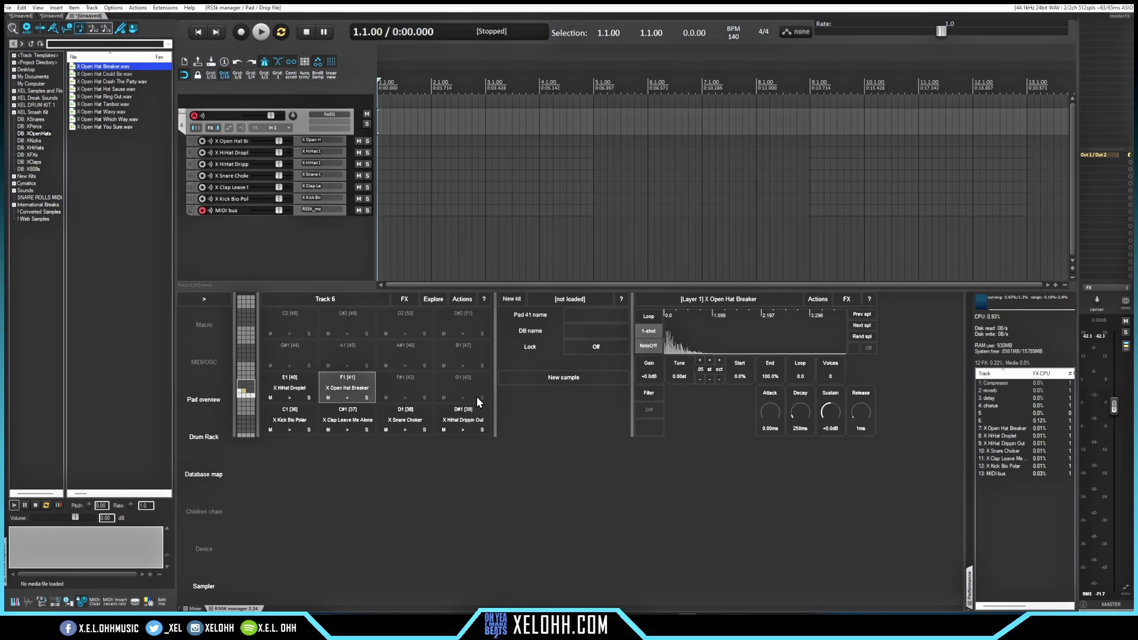
Name pad 36 "Kick 1" in the database map and attach the XKicks database to it
{"action": "left_click", "coordinate": [289, 416]}
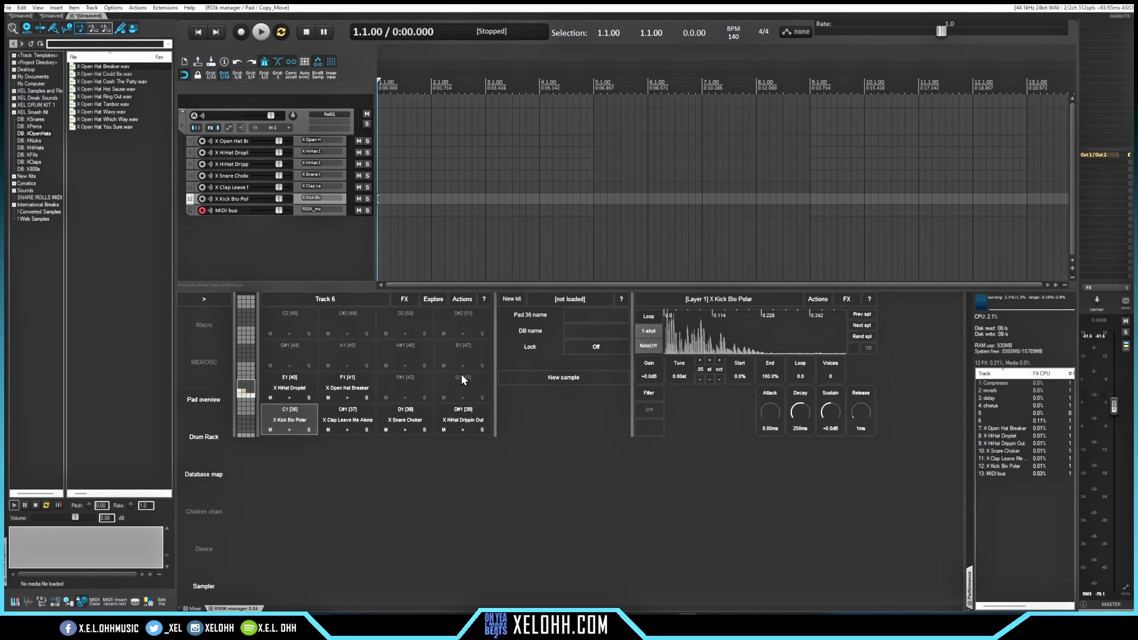
{"action": "left_click", "coordinate": [592, 313]}
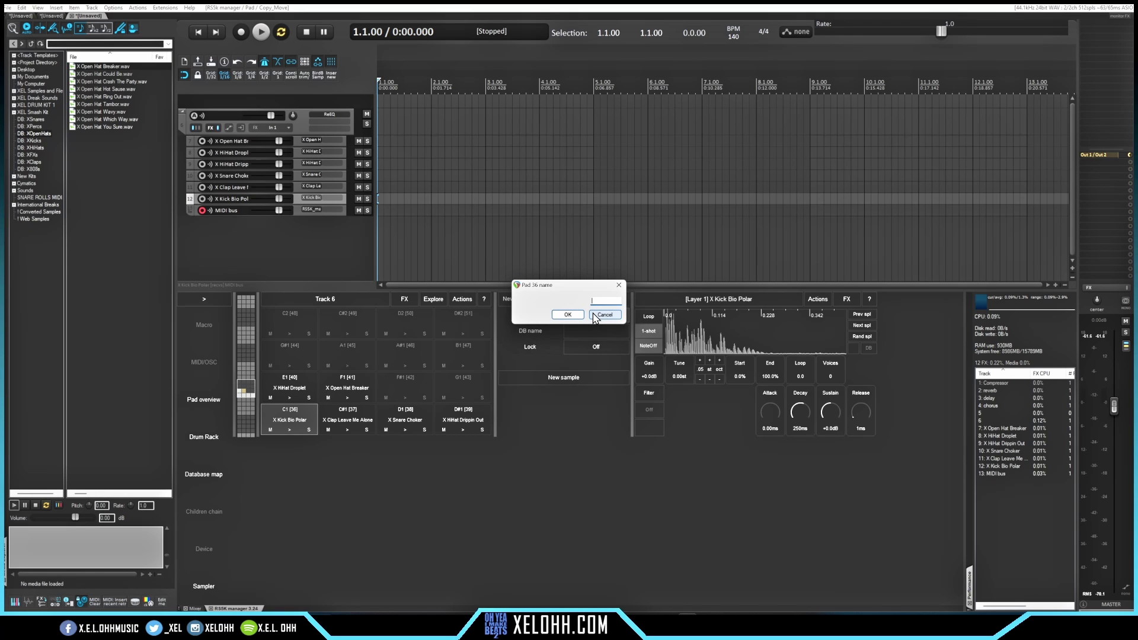
{"action": "type", "text": "Kick 1"}
{"action": "left_click", "coordinate": [567, 313]}
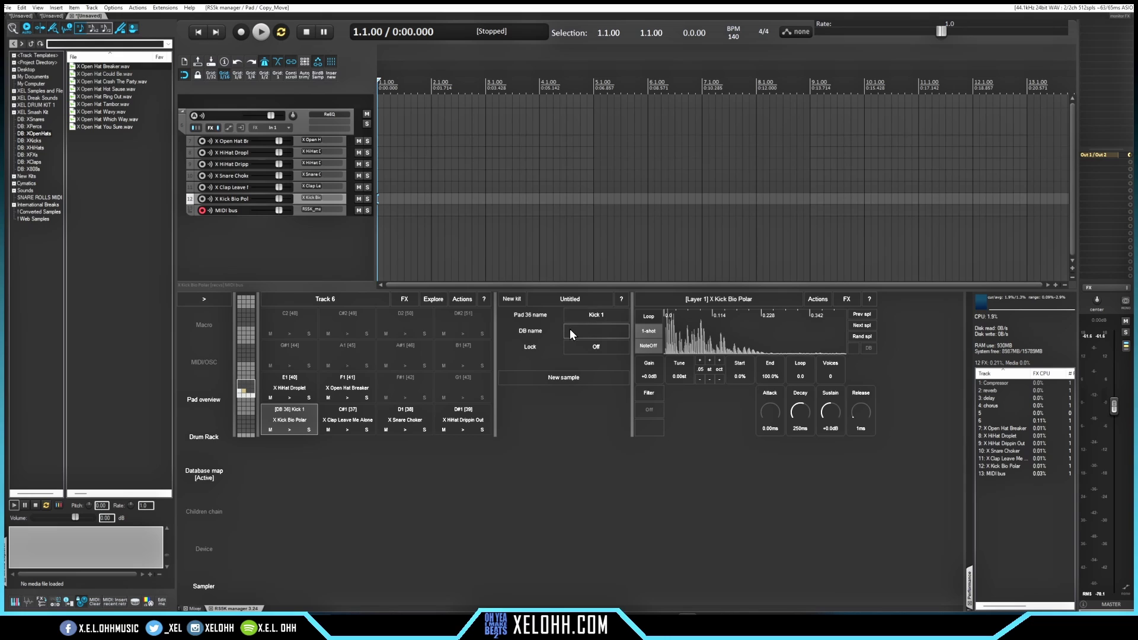
{"action": "left_click", "coordinate": [601, 332]}
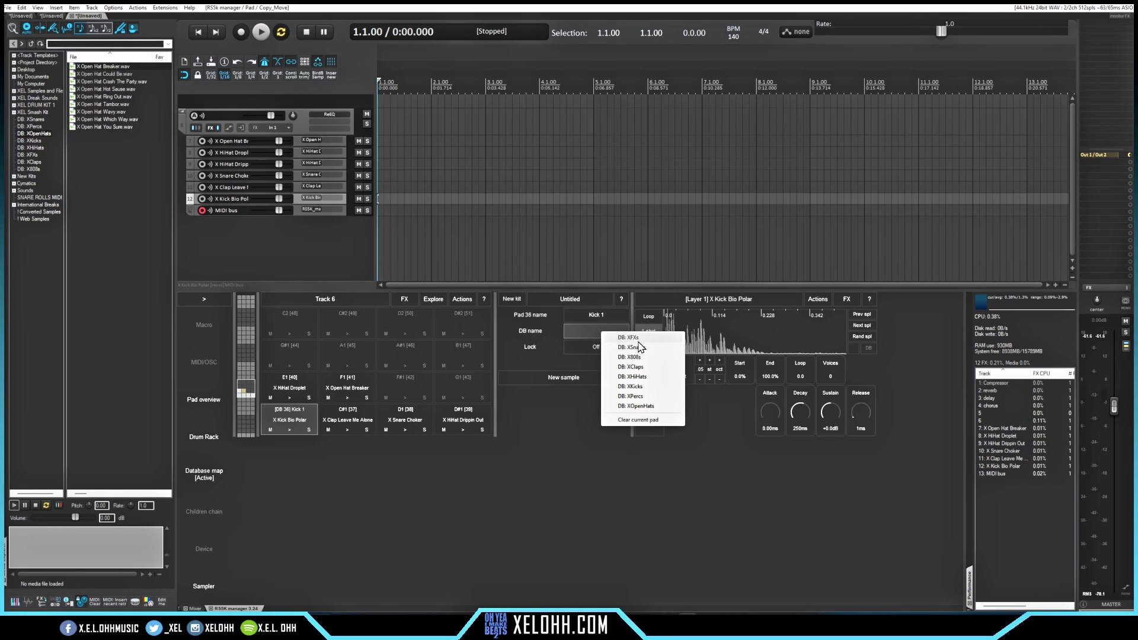
{"action": "left_click", "coordinate": [633, 386]}
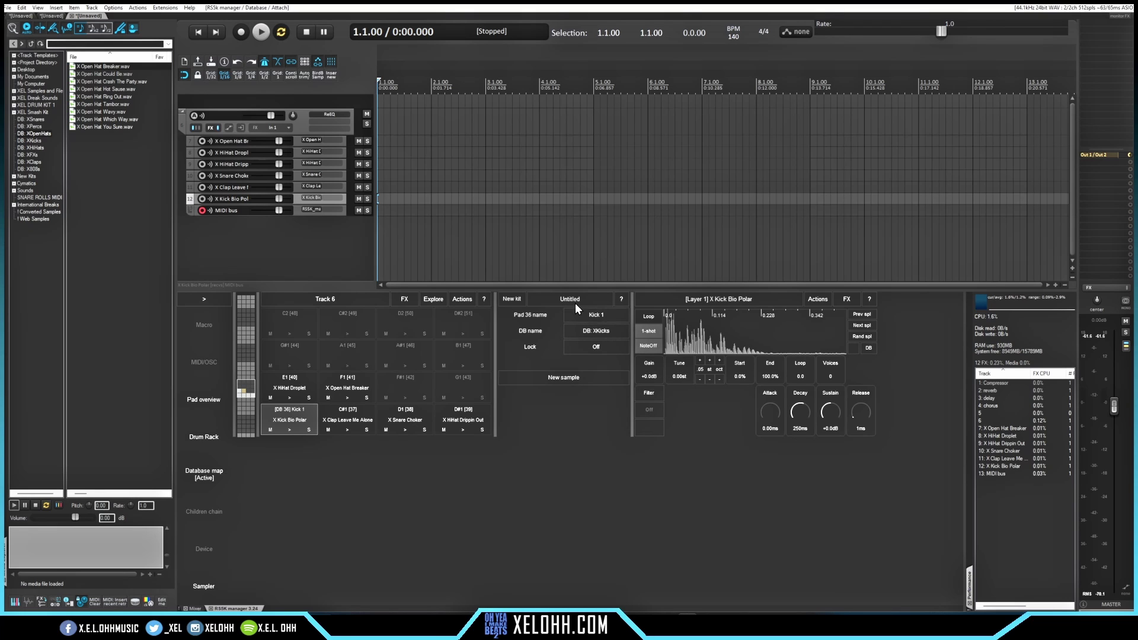
Name pad 37 "Clap 1" in the database map and attach the XClaps database to it
{"action": "left_click", "coordinate": [347, 413]}
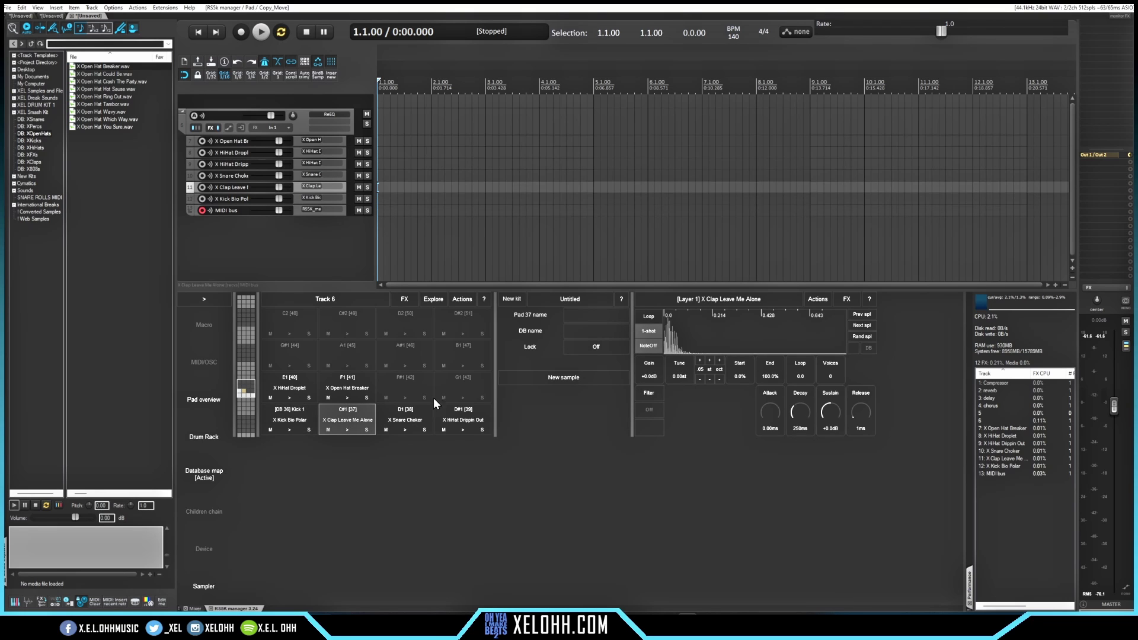
{"action": "left_click", "coordinate": [582, 316]}
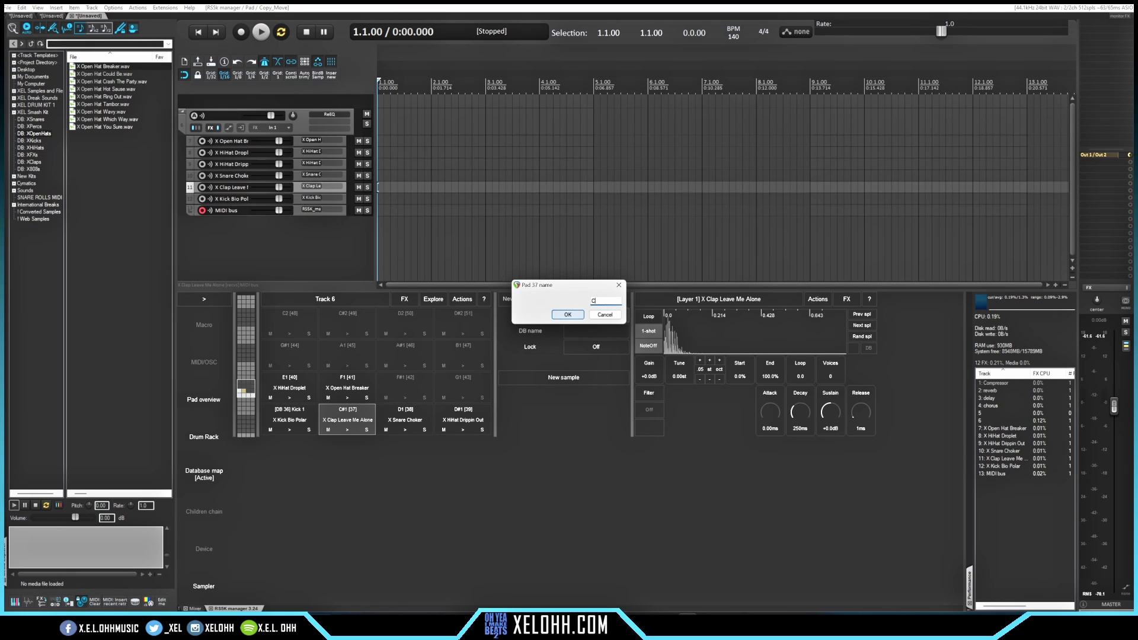
{"action": "left_click", "coordinate": [569, 314]}
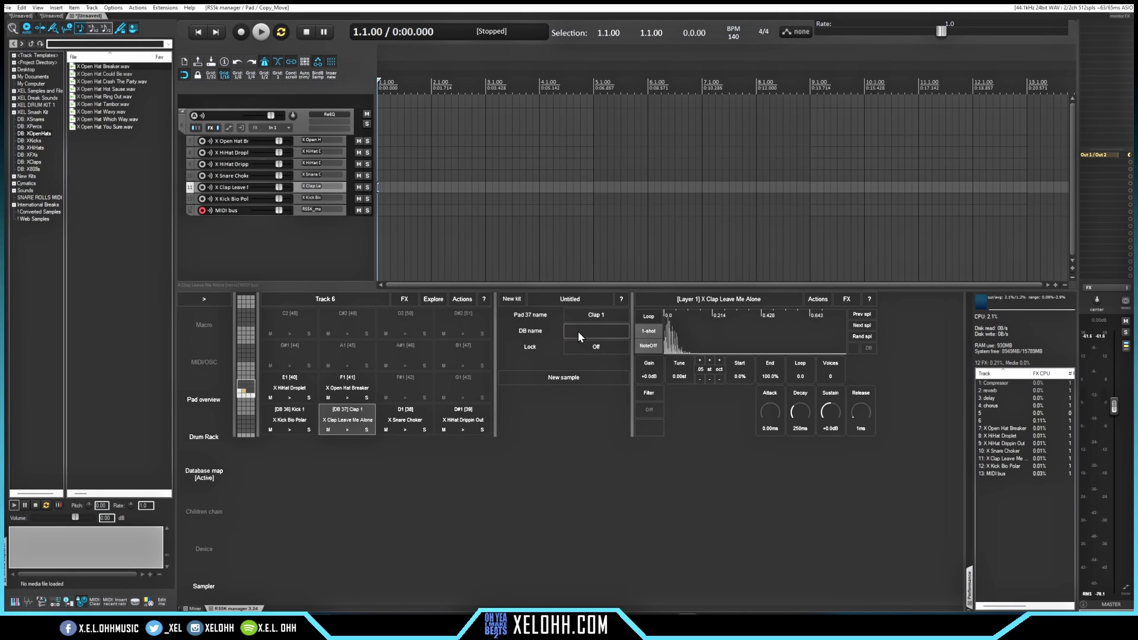
{"action": "left_click", "coordinate": [578, 332]}
{"action": "left_click", "coordinate": [608, 366]}
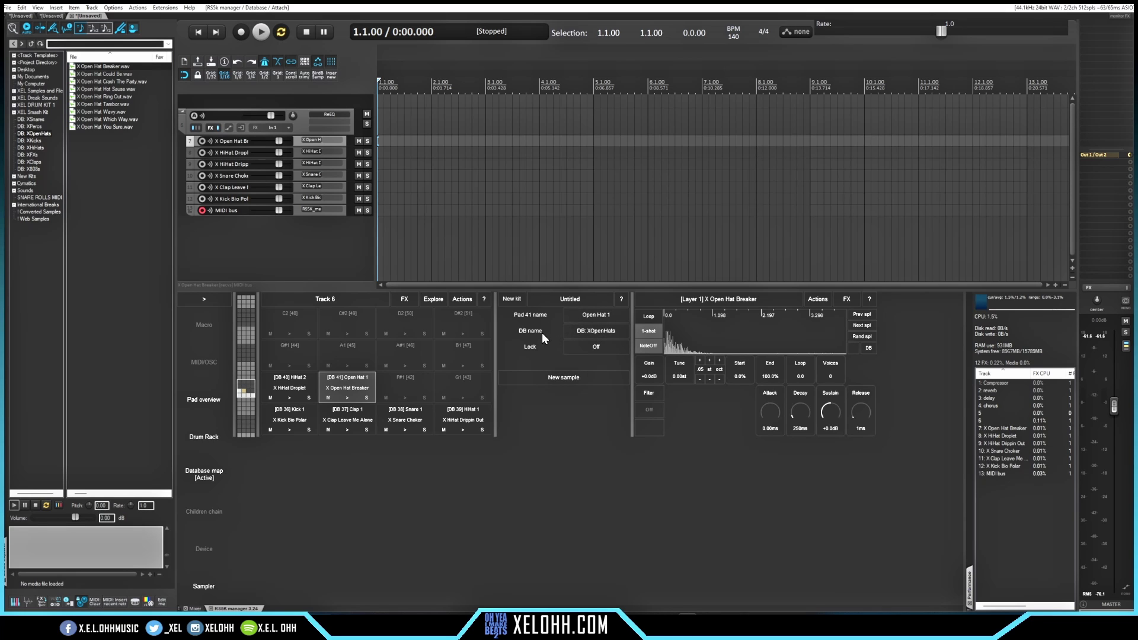
Save the current database map to slot 3 under the name "Youtube 1"
{"action": "left_click", "coordinate": [575, 299]}
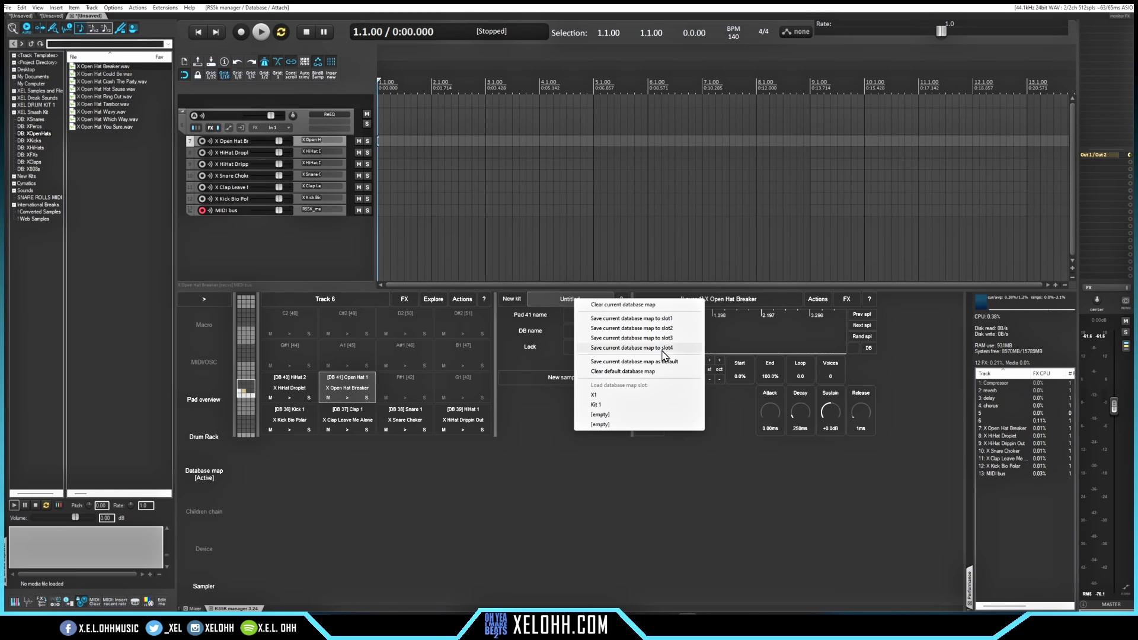
{"action": "left_click", "coordinate": [643, 341]}
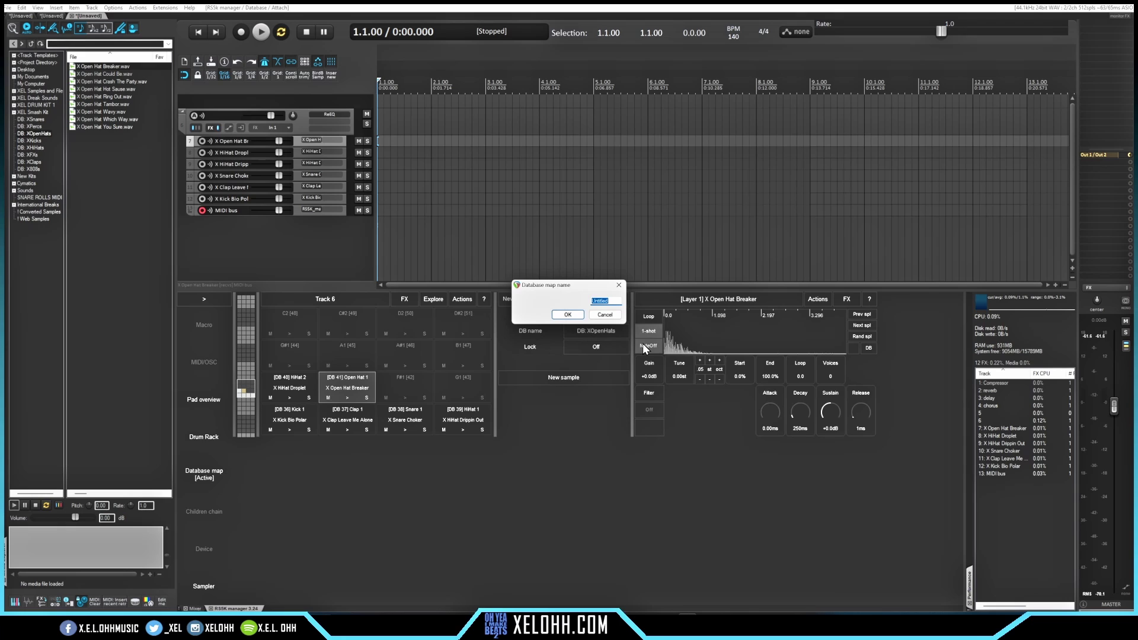
{"action": "type", "text": "Youtube 1"}
{"action": "left_click", "coordinate": [566, 316]}
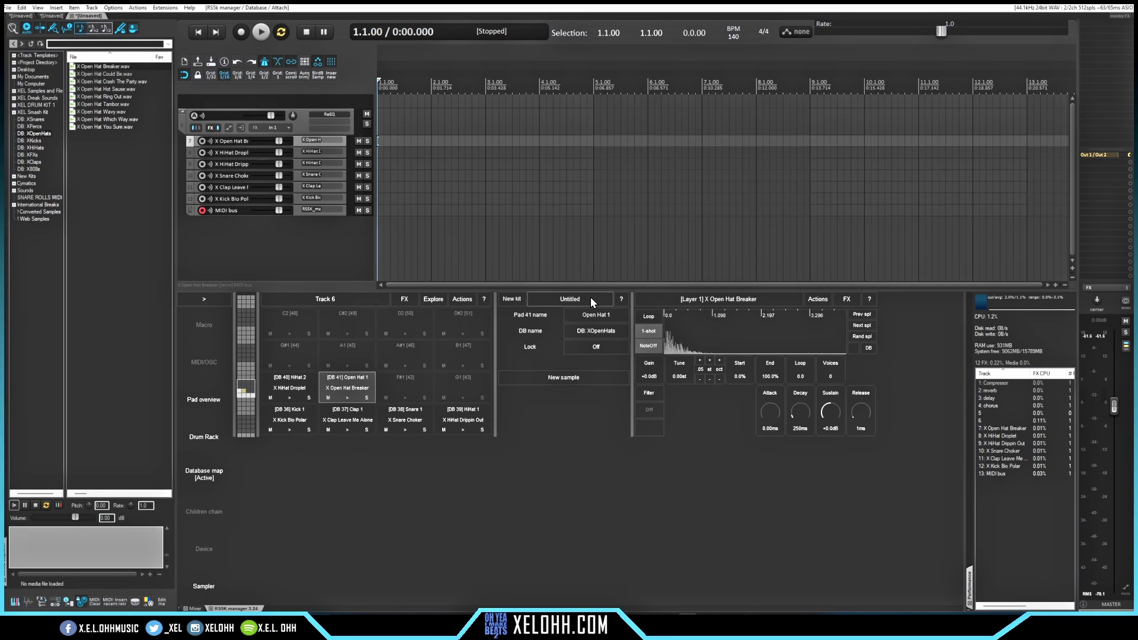
In a new project tab, place X Open Hat Breaker.wav on pad 36 and clear the current database map
{"action": "key", "text": "ctrl+t"}
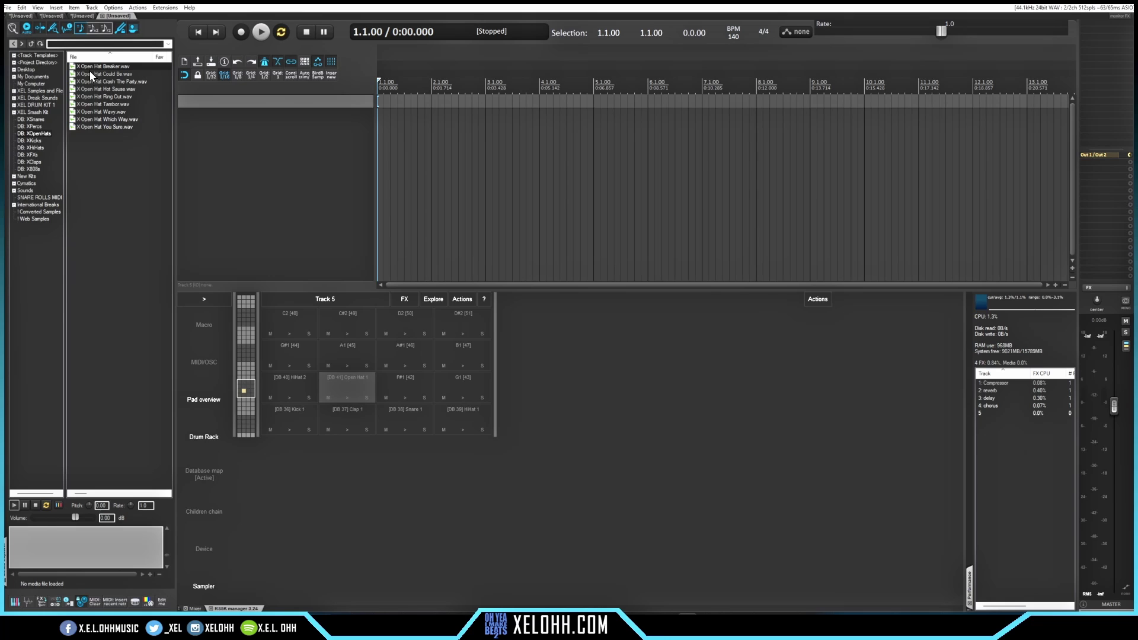
{"action": "left_click_drag", "start_coordinate": [90, 68], "coordinate": [289, 414]}
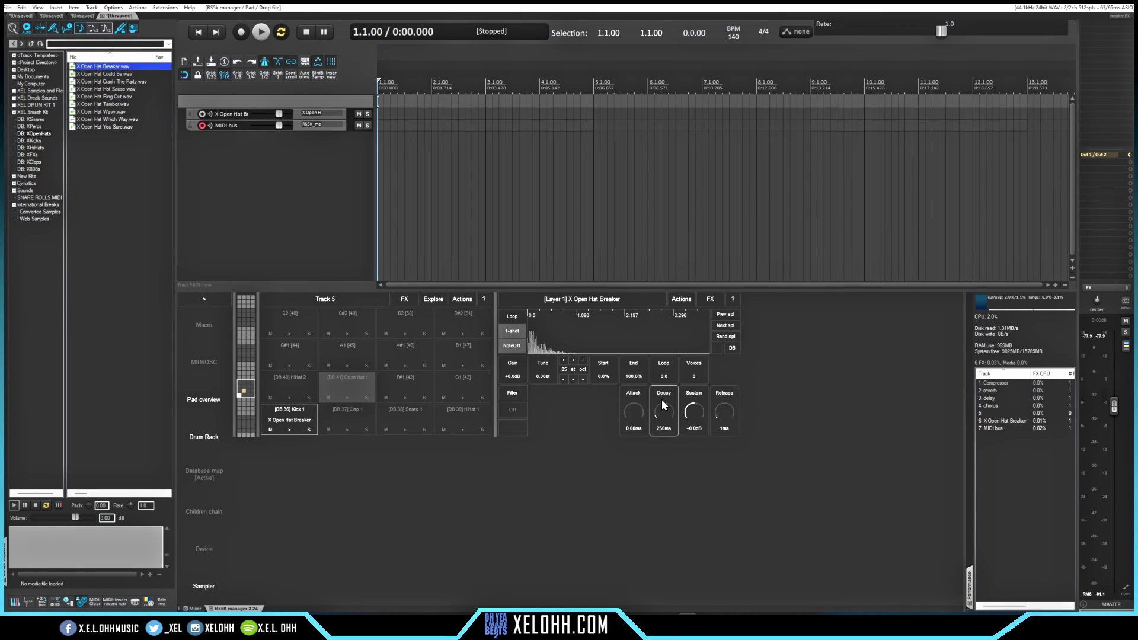
{"action": "left_click", "coordinate": [201, 473]}
{"action": "left_click", "coordinate": [574, 299]}
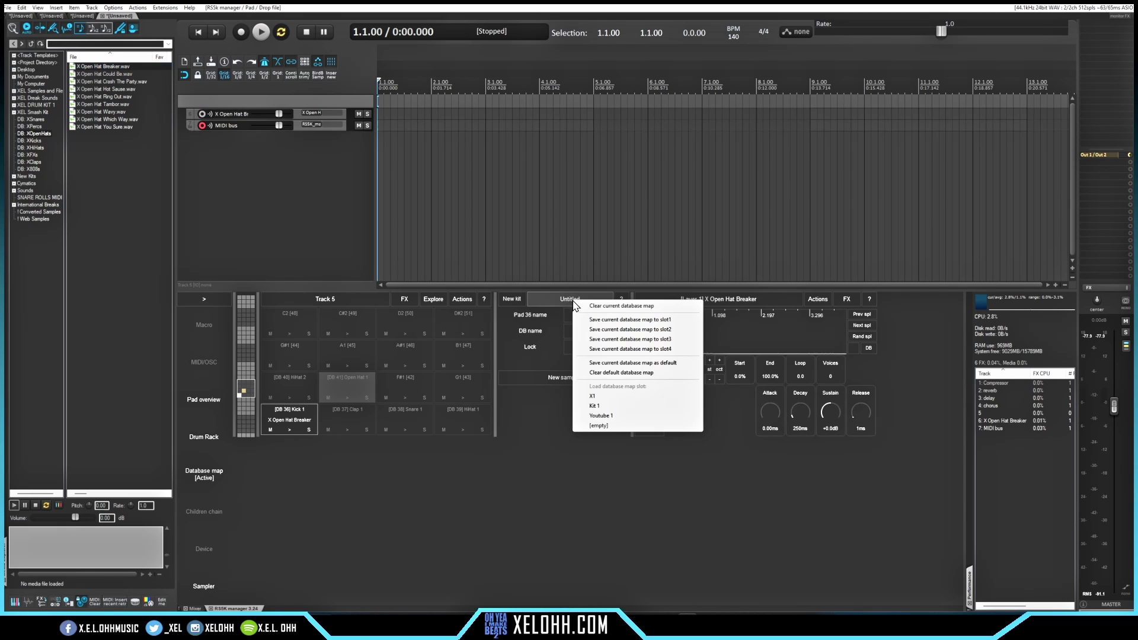
{"action": "left_click", "coordinate": [618, 305]}
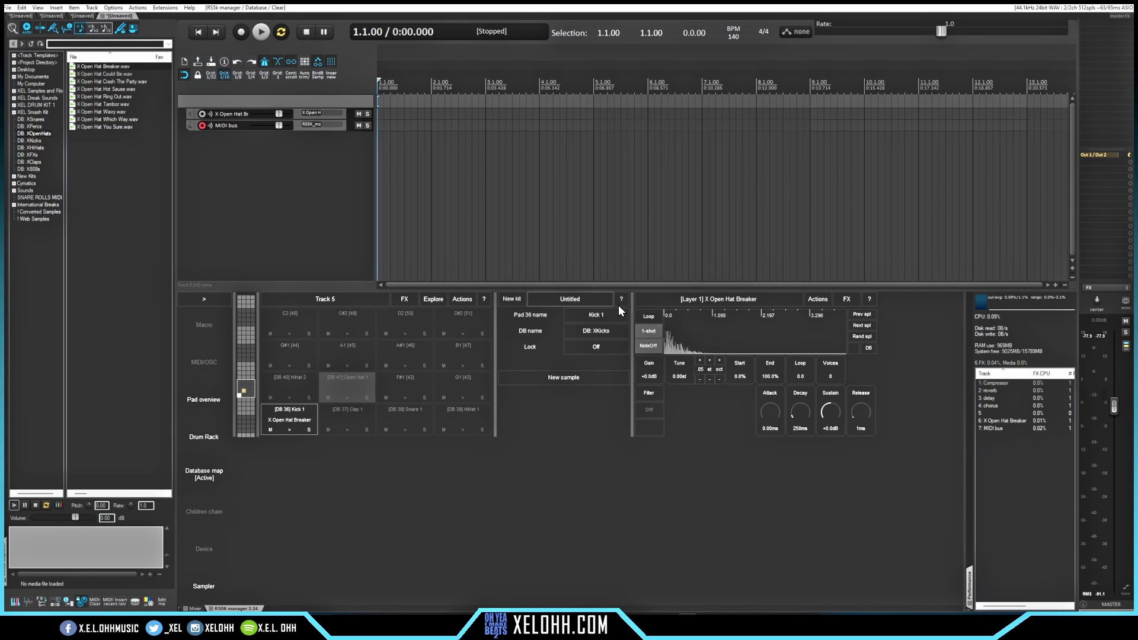
Load the saved "Youtube 1" database map and generate a new kit from its databases
{"action": "left_click", "coordinate": [577, 301]}
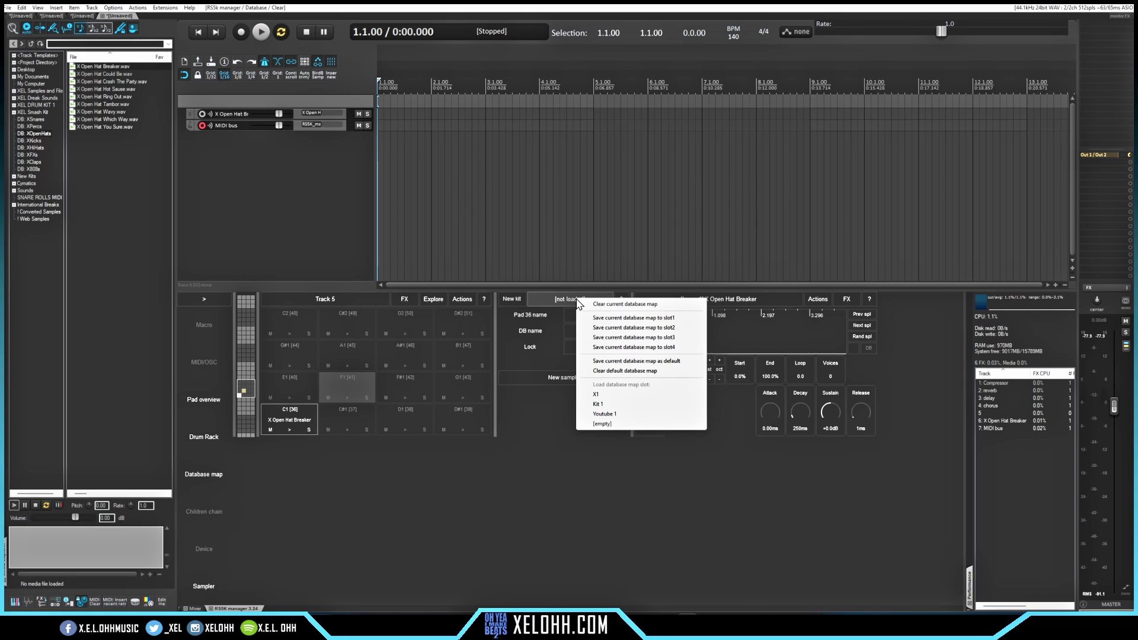
{"action": "left_click", "coordinate": [605, 414]}
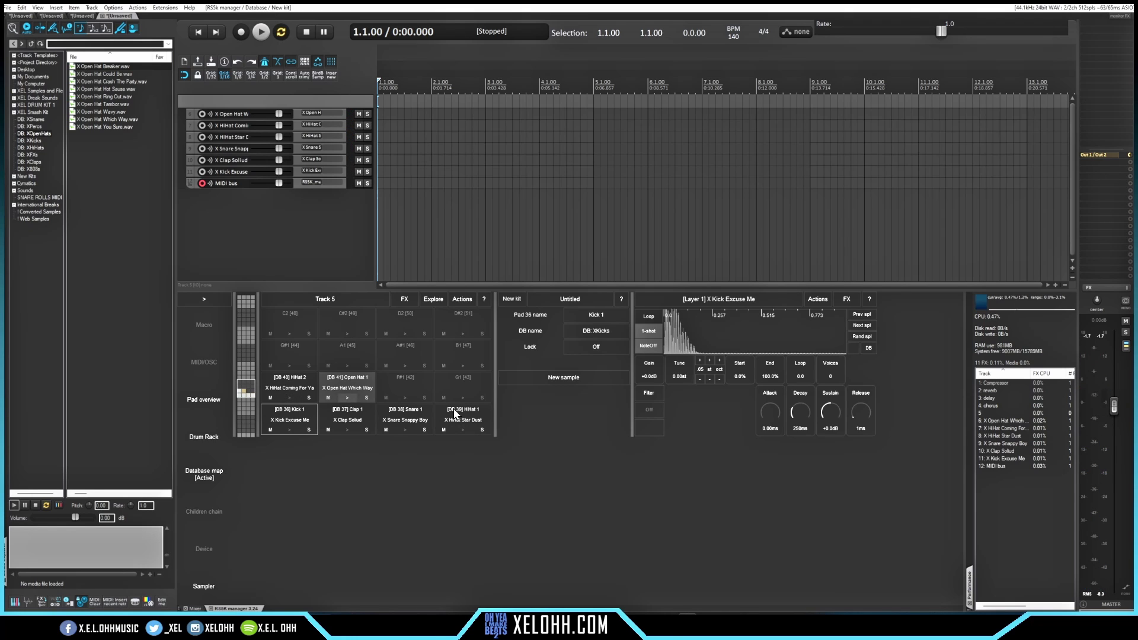
{"action": "left_click", "coordinate": [511, 298]}
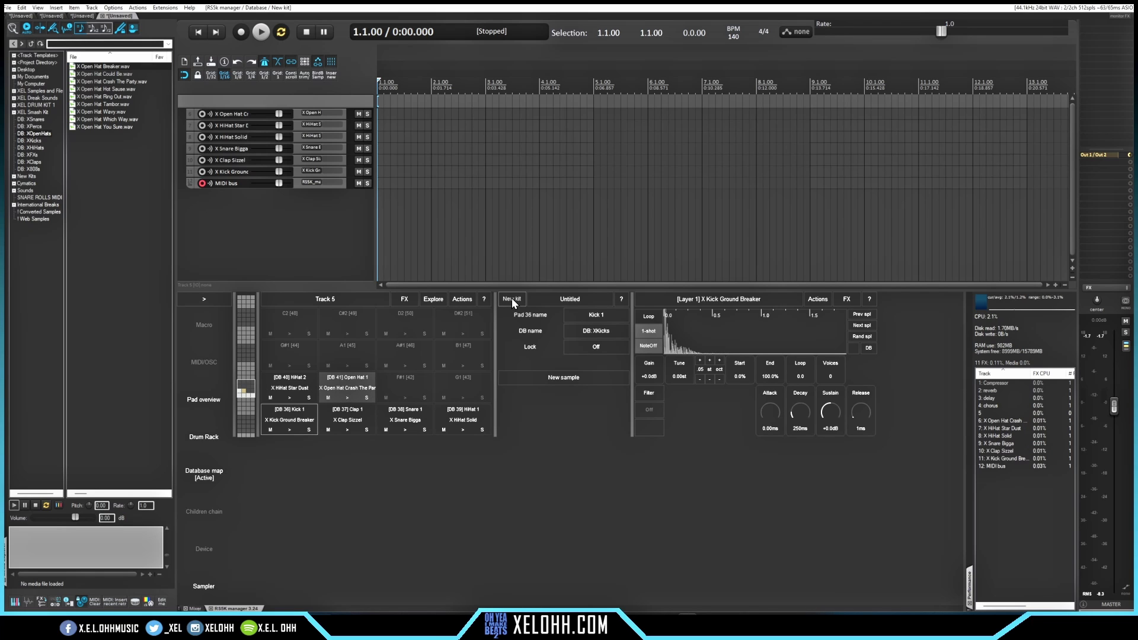